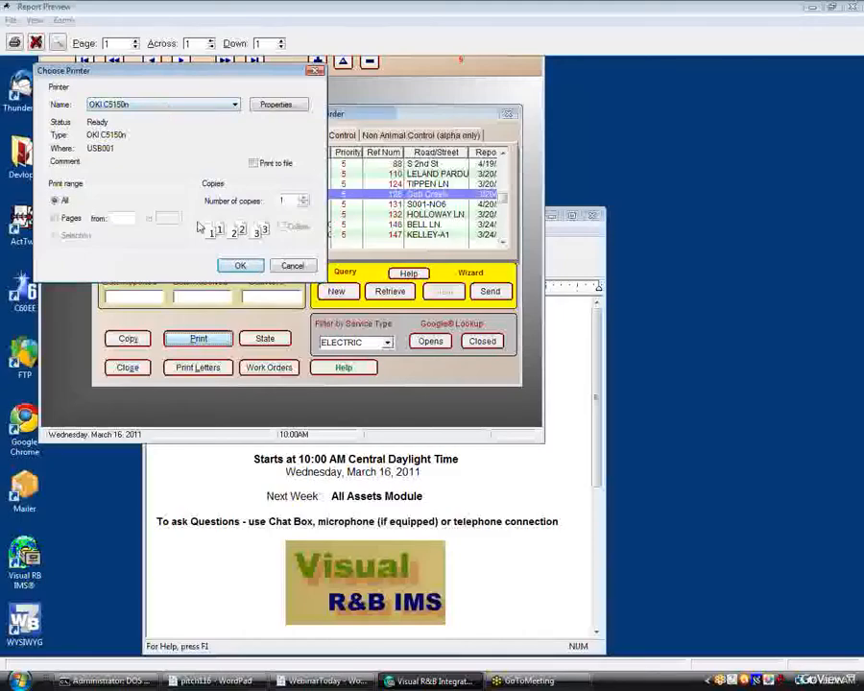
Preview the report for ELECTRIC service request 126 on the OKI C5150n, and close the preview and the complaints list
click(228, 268)
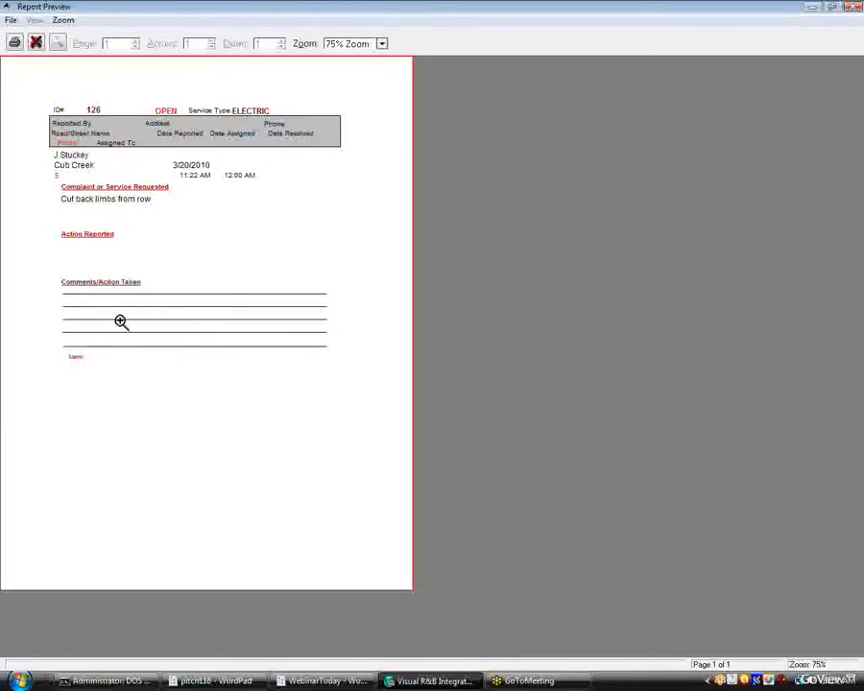
click(36, 43)
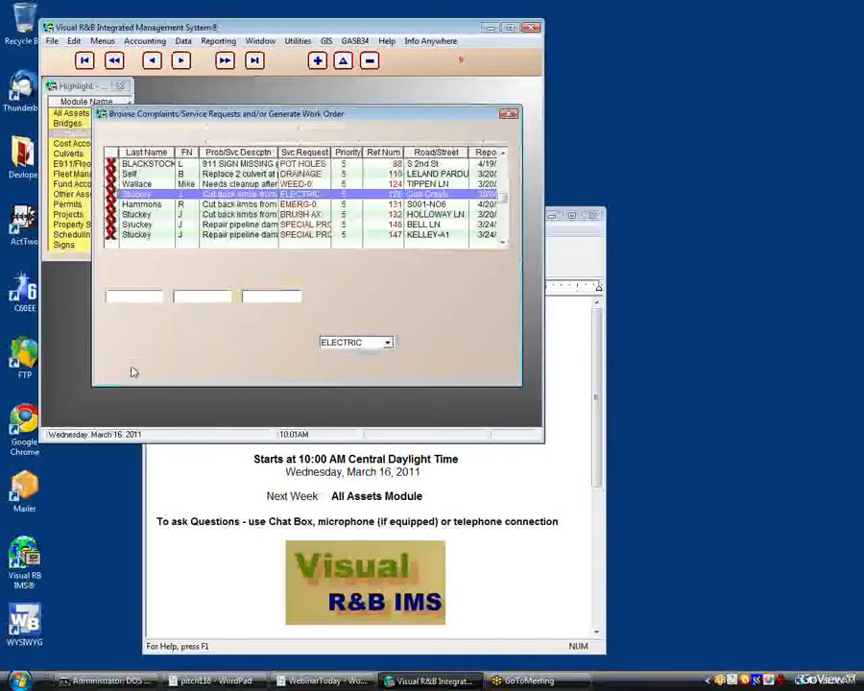
click(131, 367)
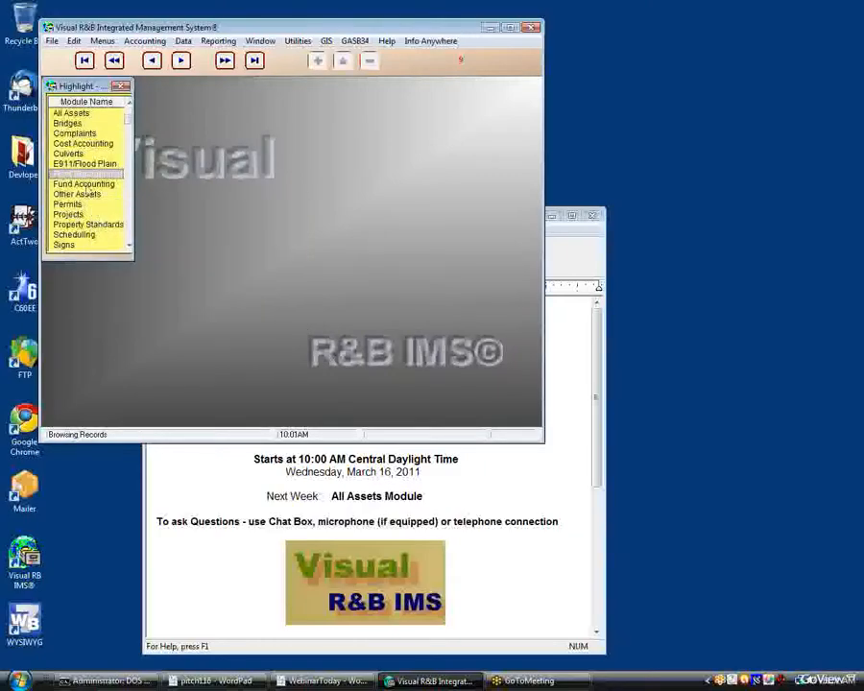
Open the Work Orders module from the module list
scroll(125, 249, down, 10)
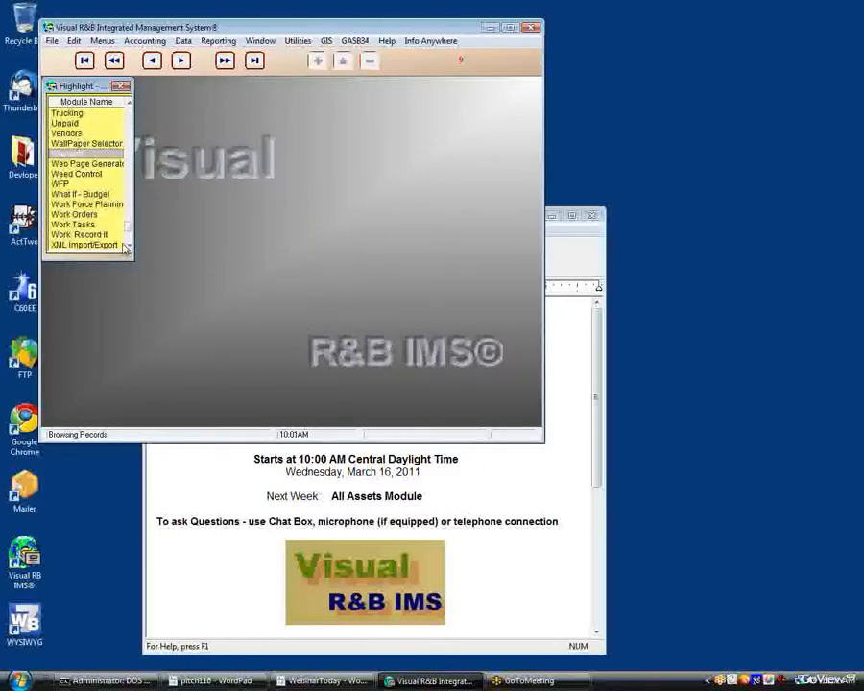
click(128, 247)
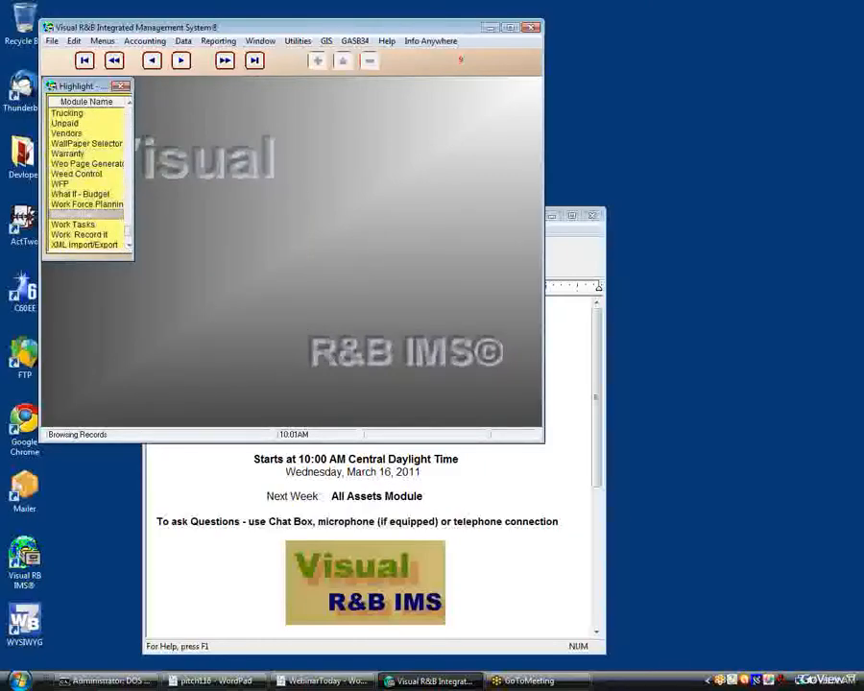
key(Return)
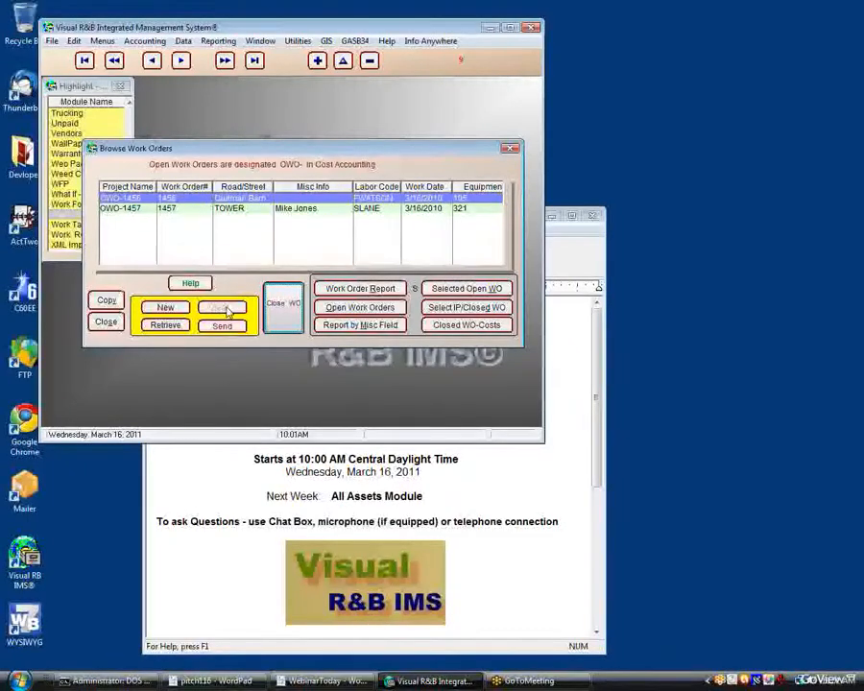
Review work order 1457's details, additional employee and equipment resources, and problem description
double_click(197, 209)
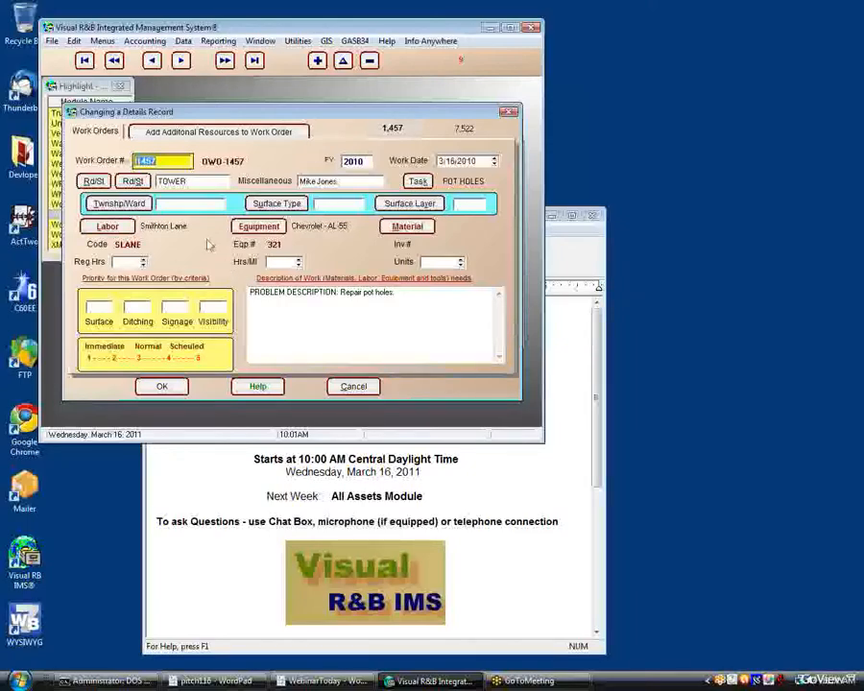
click(183, 136)
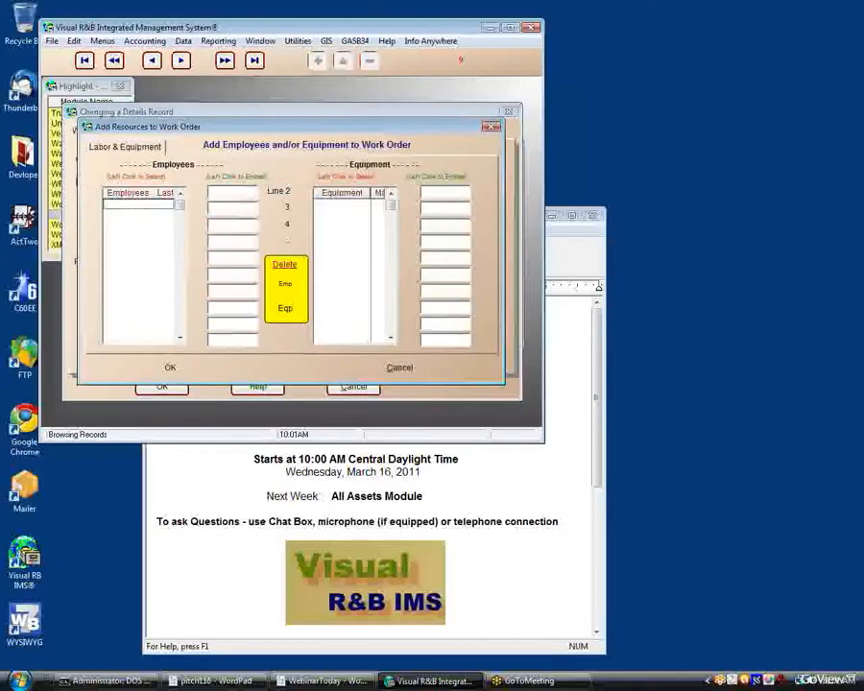
click(170, 367)
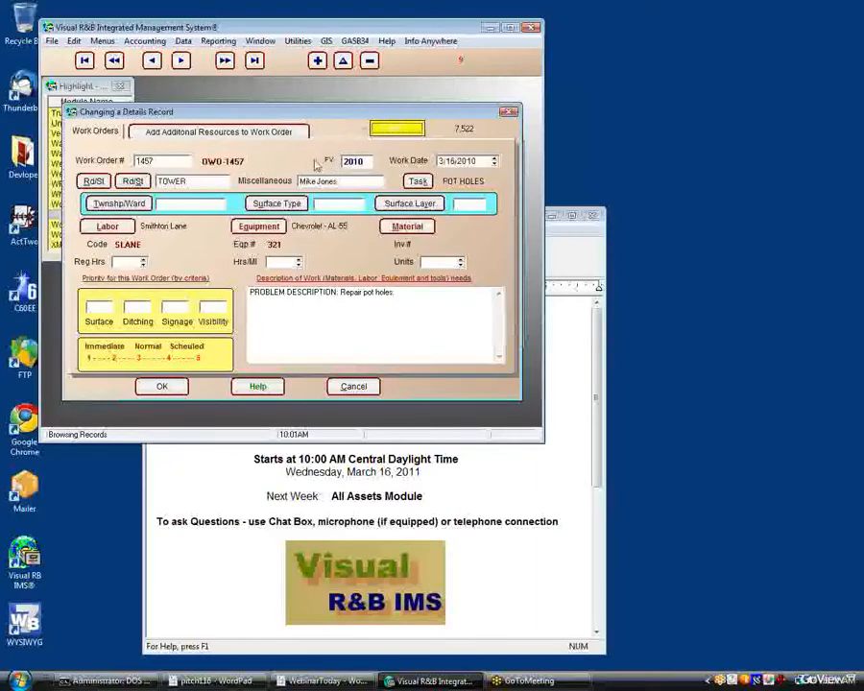
click(270, 323)
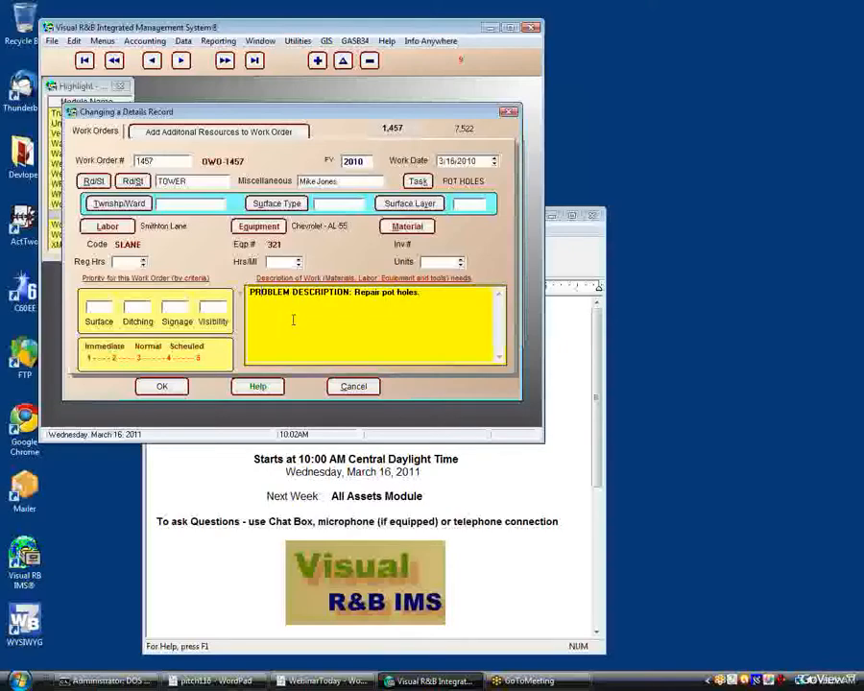
click(163, 386)
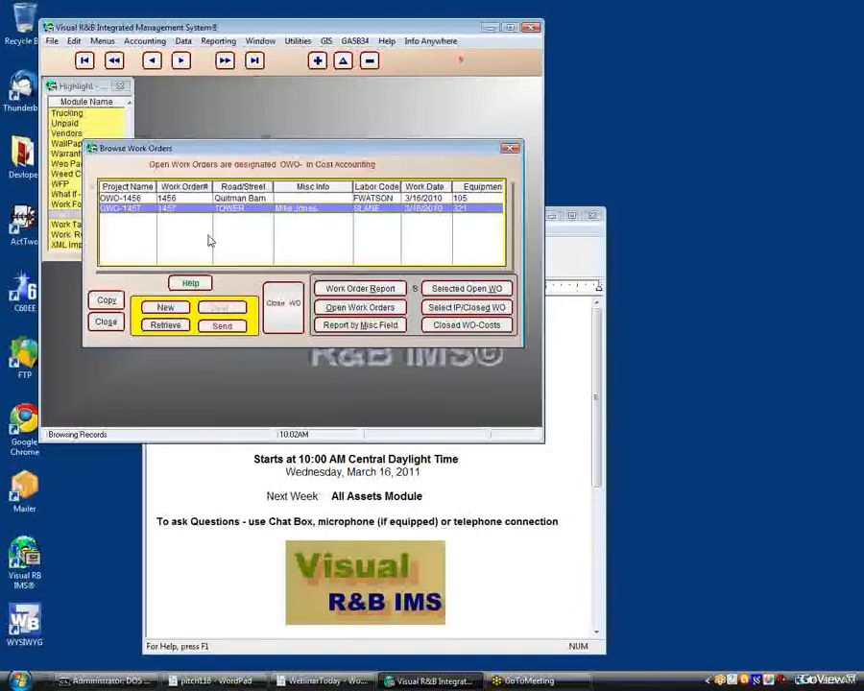
Preview the Open Work Orders report on the OKI C5150n and close the preview
click(344, 323)
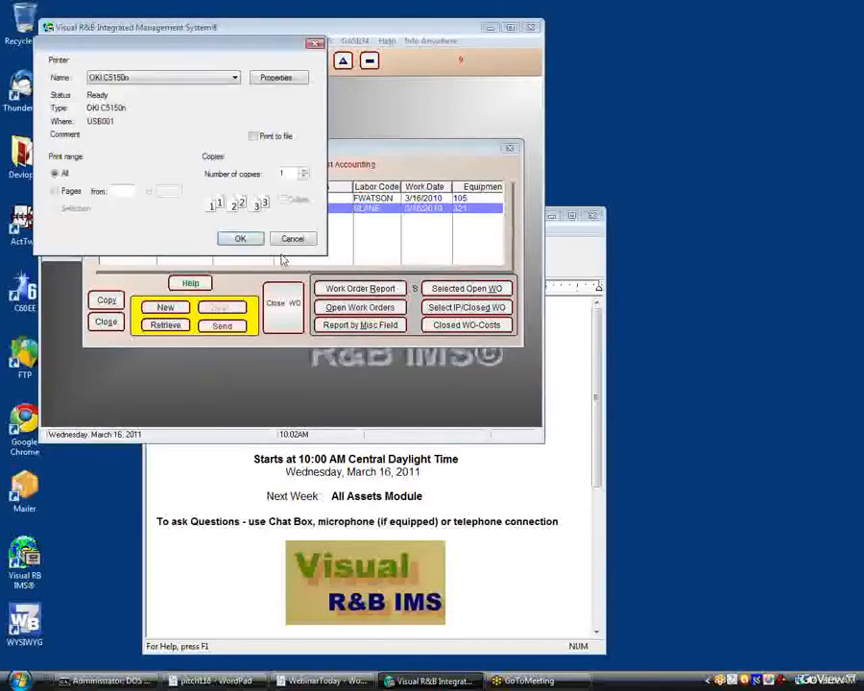
click(245, 238)
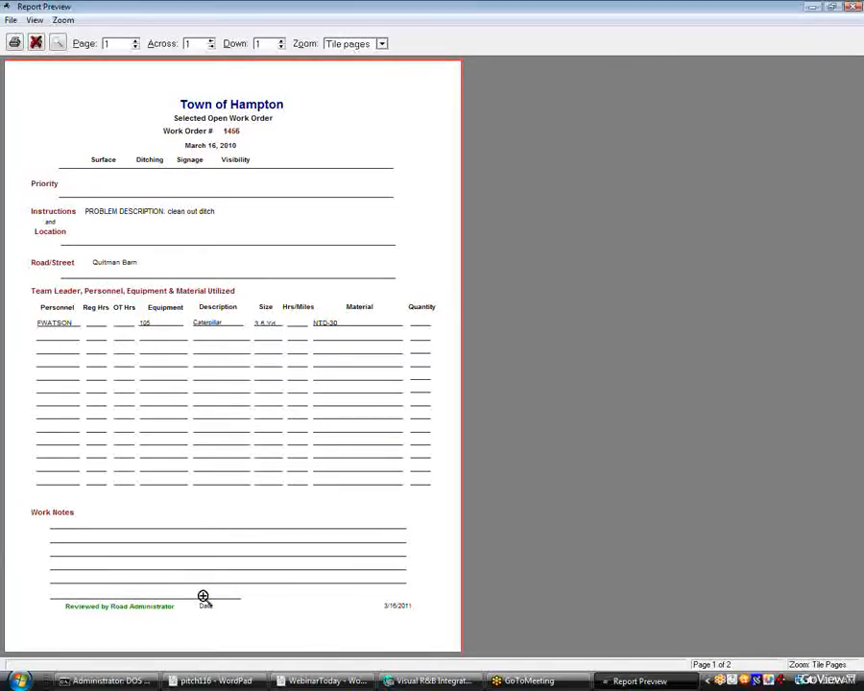
click(35, 42)
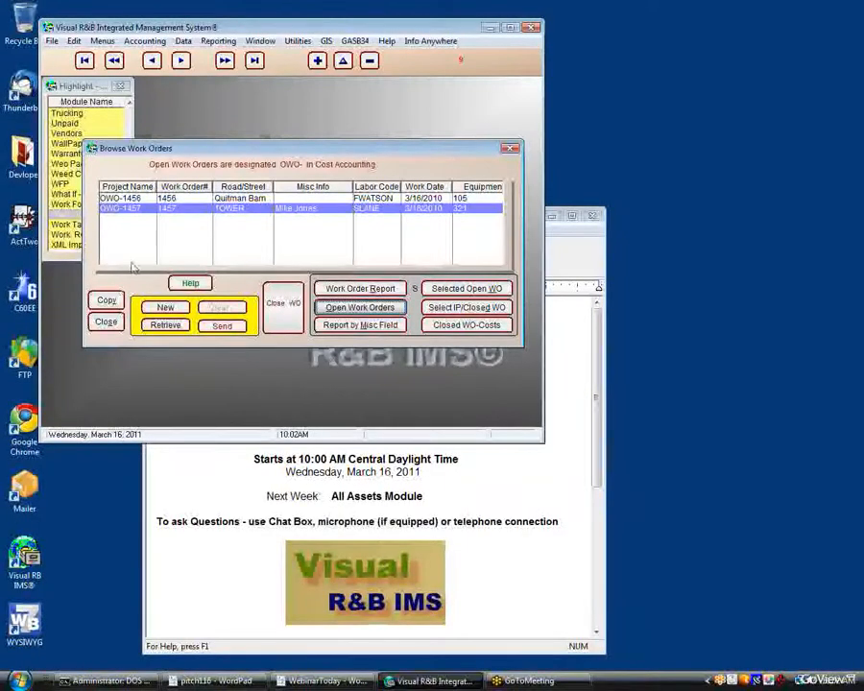
Open OWO-1457 from the not-worked list of work orders to close out, and assign it to project BUSH HOG-10
click(278, 307)
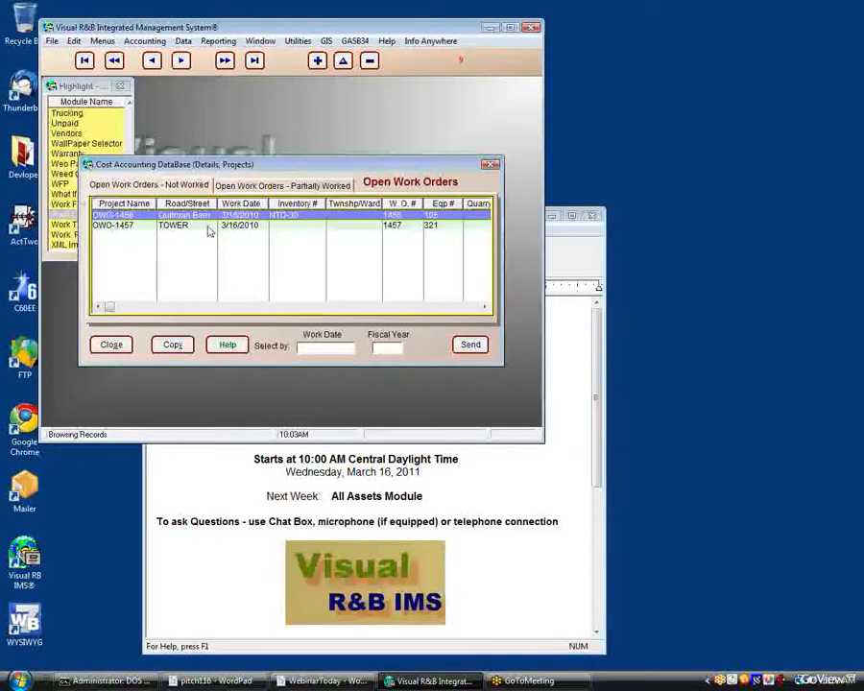
click(208, 226)
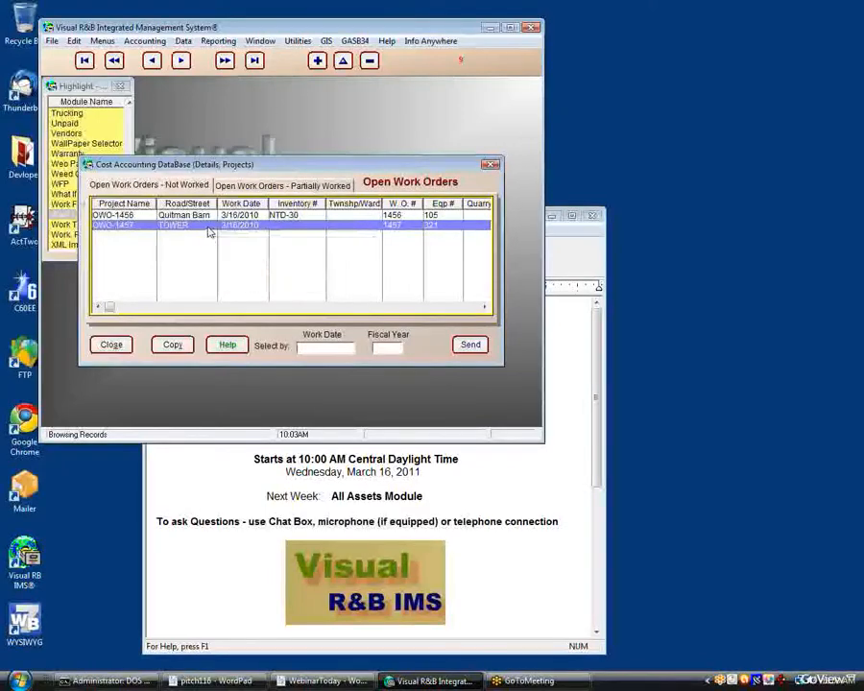
double_click(207, 228)
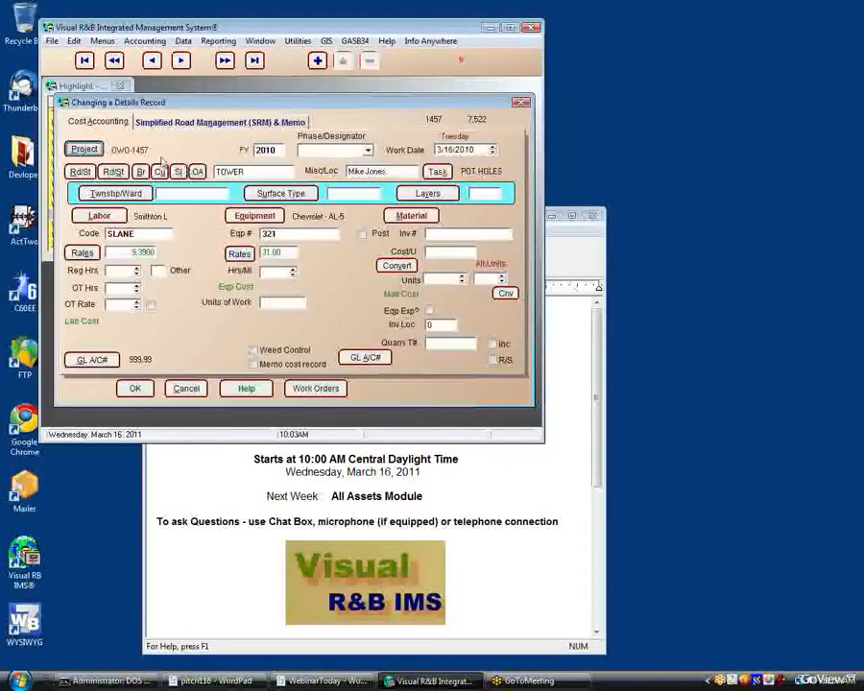
click(87, 152)
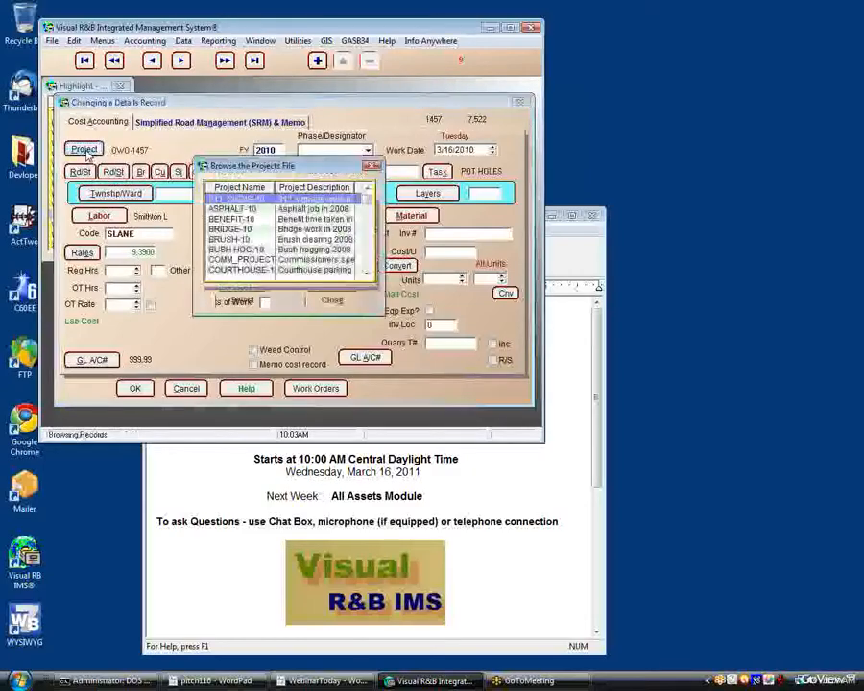
click(242, 250)
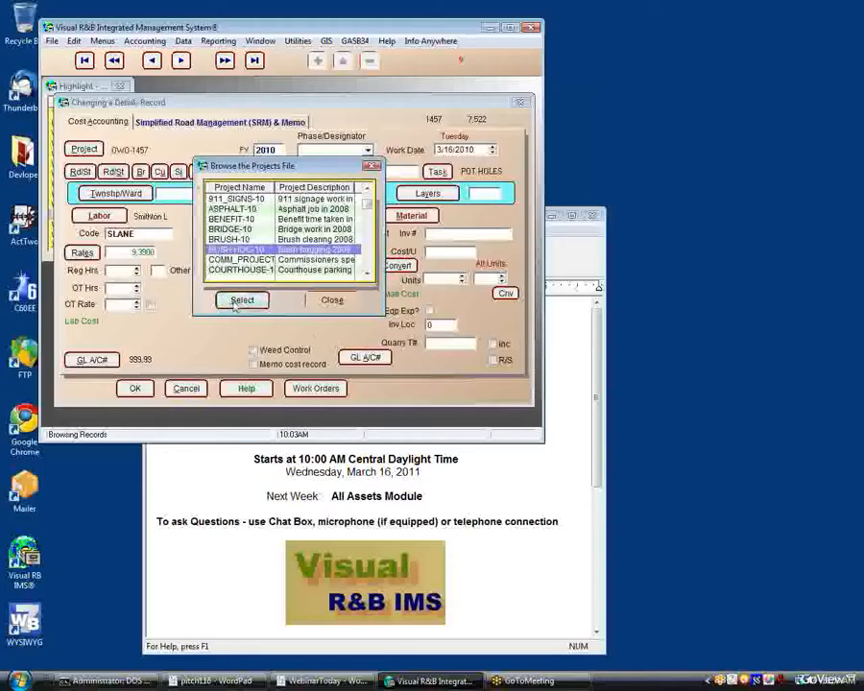
click(242, 301)
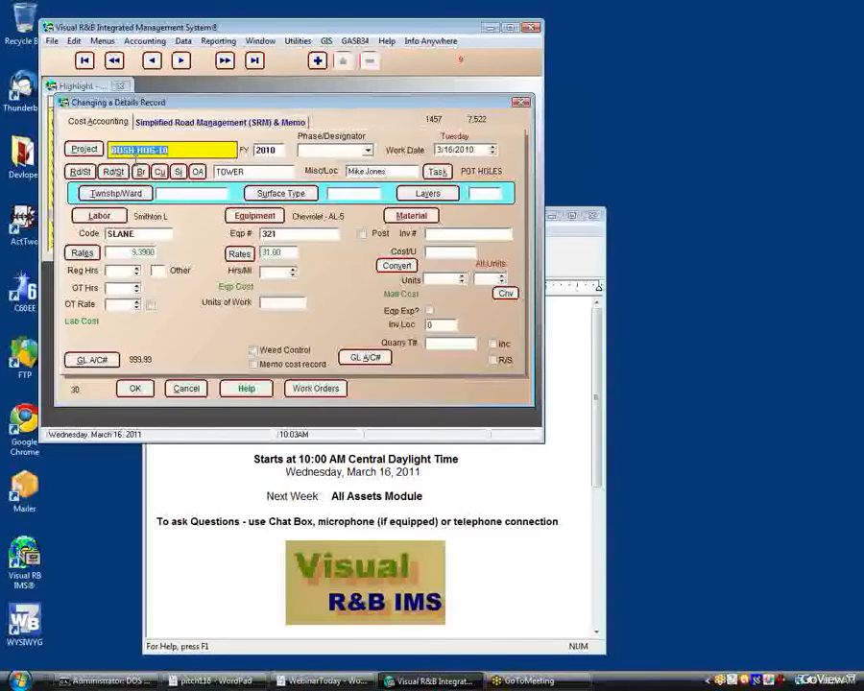
Enter 3 regular labor hours and 3 equipment hours for work order 1457, mark it incomplete, and save the record
click(123, 275)
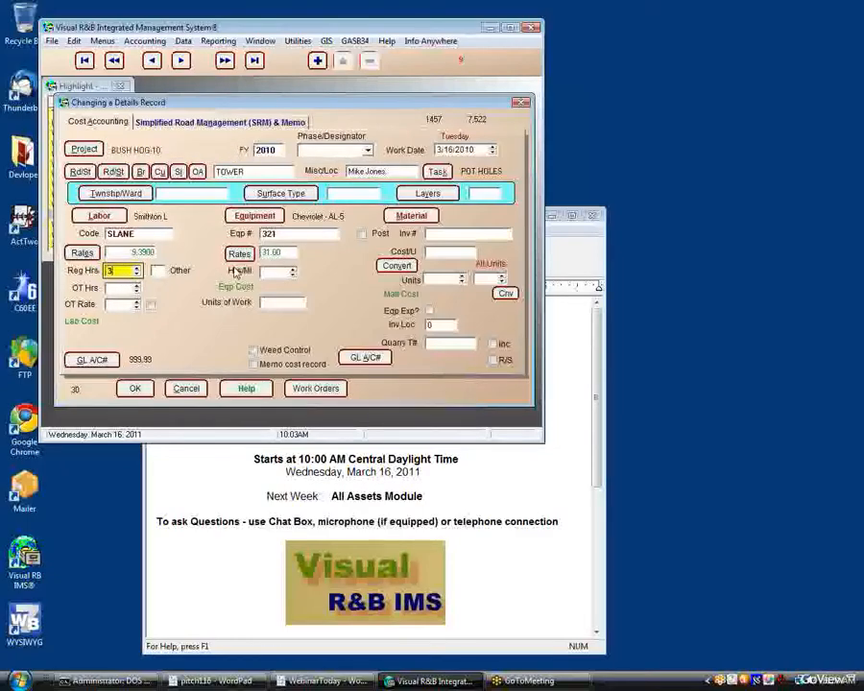
text(3)
click(279, 277)
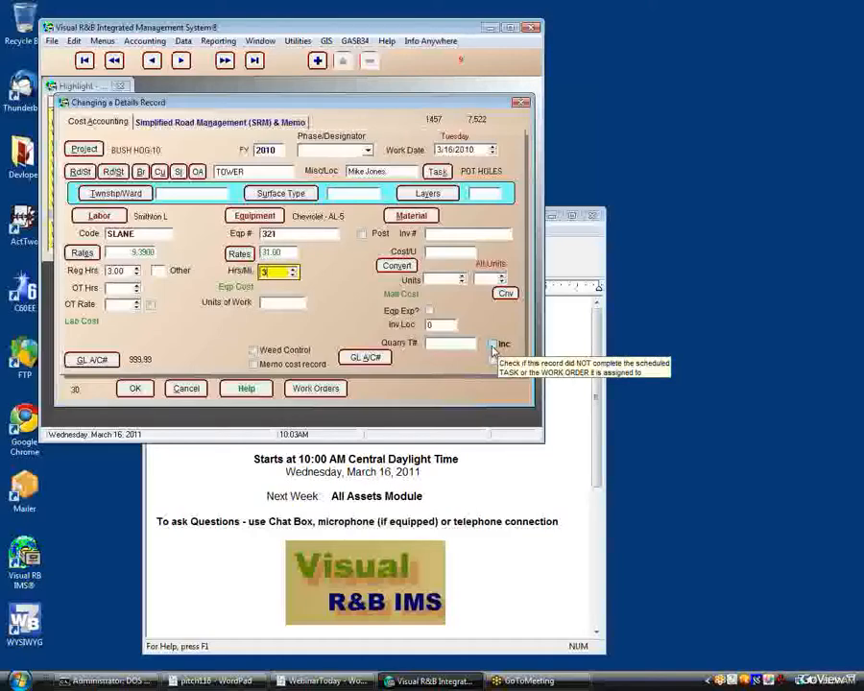
click(492, 344)
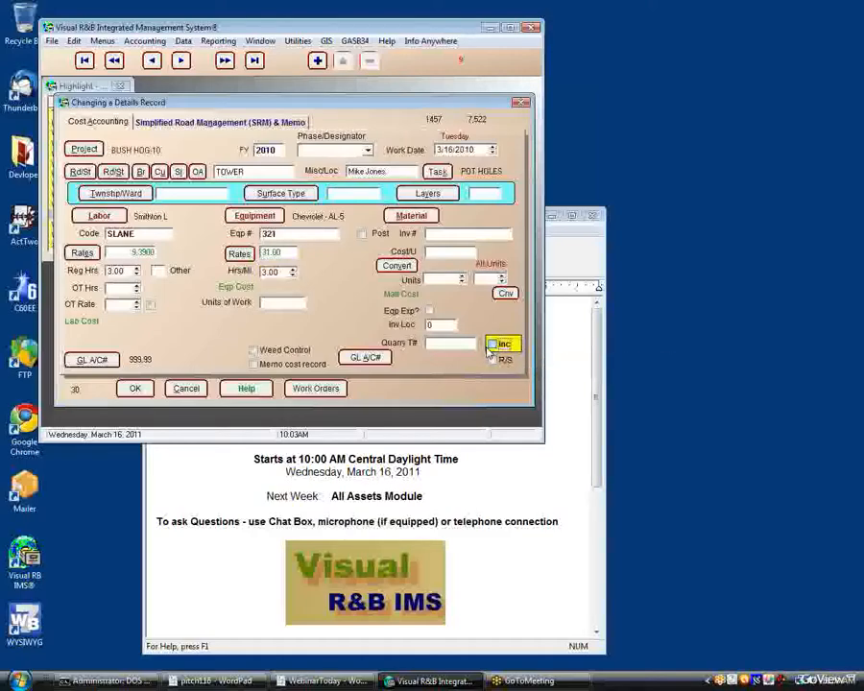
click(134, 388)
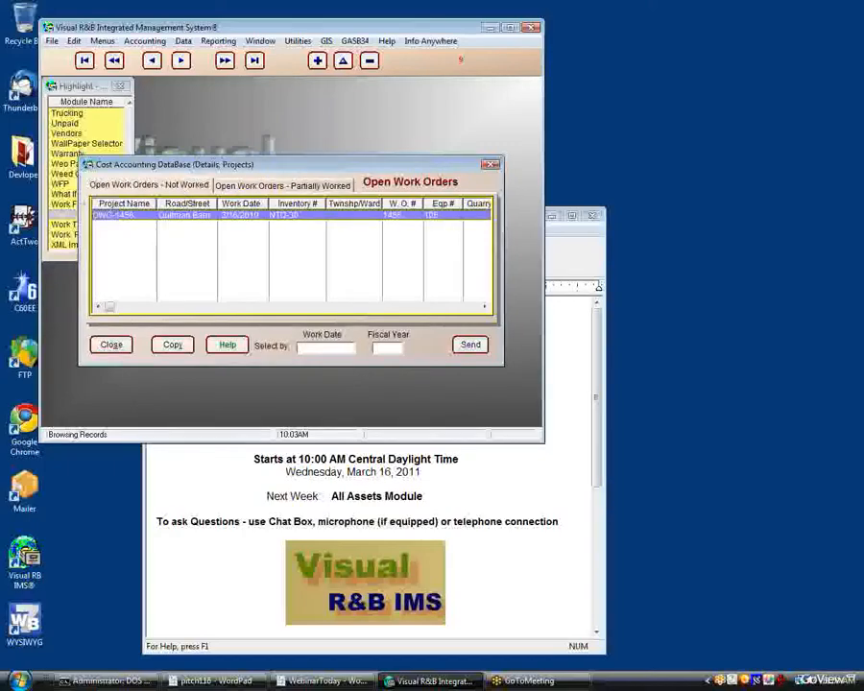
Compare the not-worked and partially worked lists of open work orders
click(236, 190)
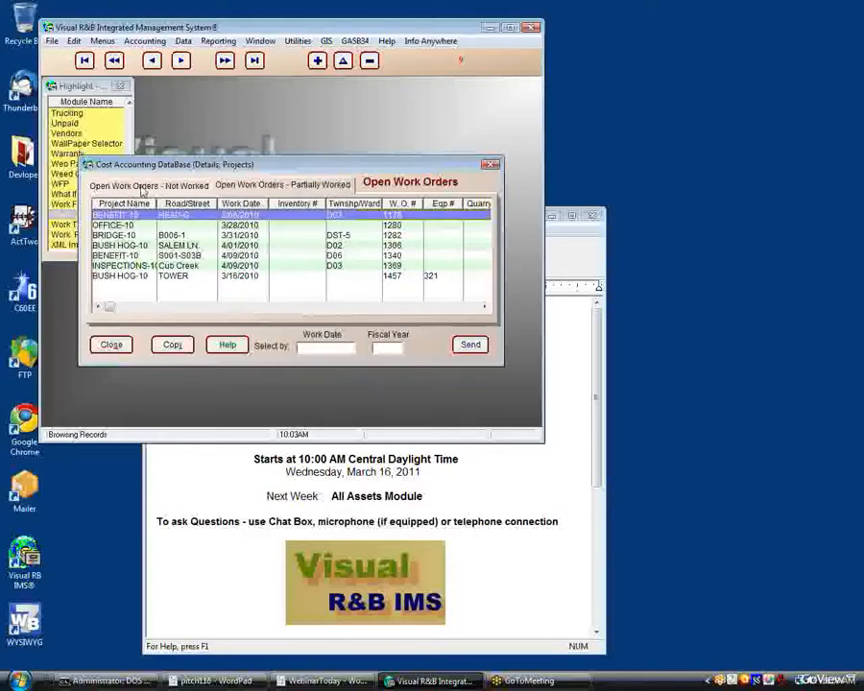
click(174, 186)
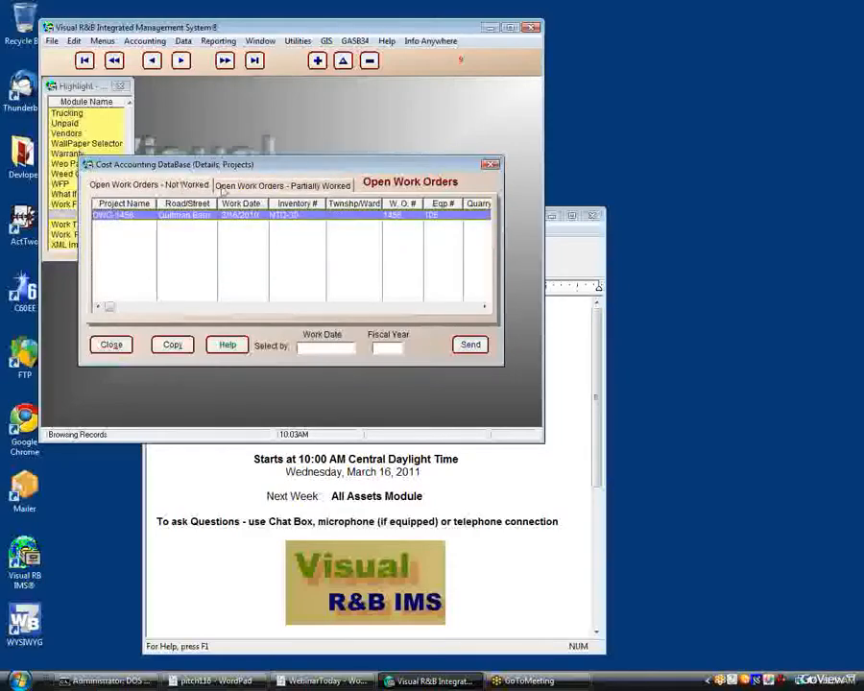
click(239, 187)
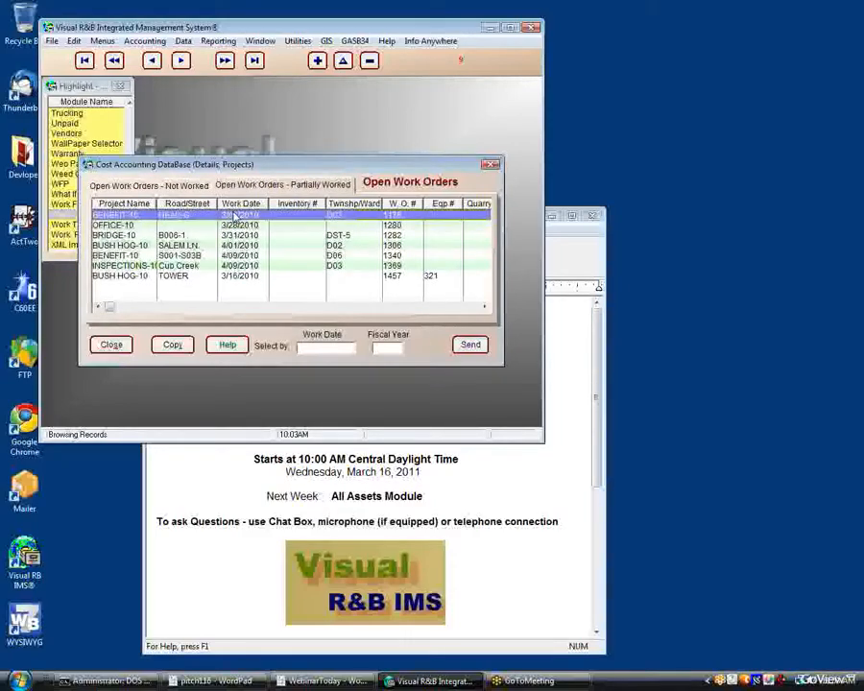
Copy the partially worked BUSH HOG-10 record for work order 1457 and assign a different employee as its labor
click(189, 277)
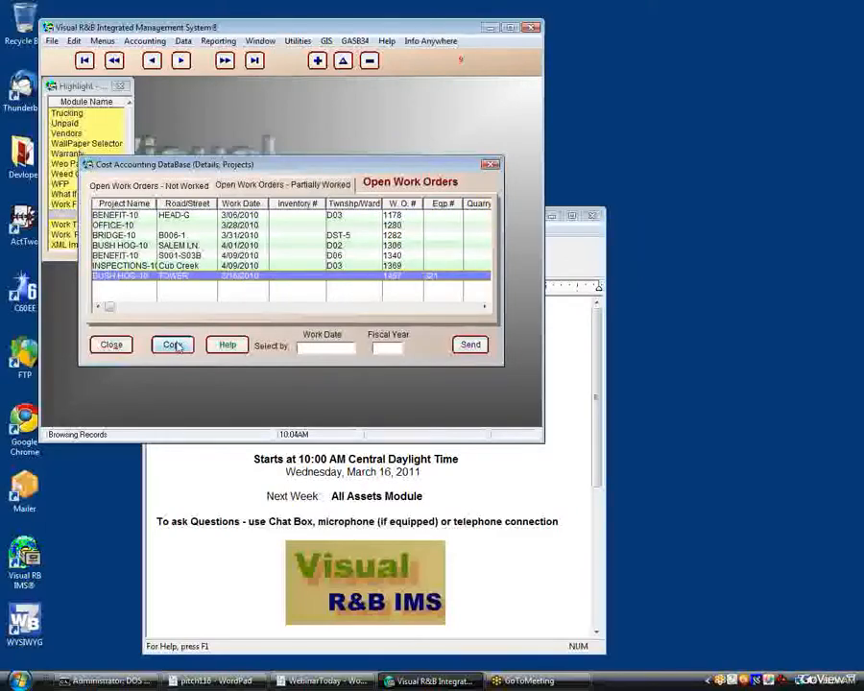
click(174, 345)
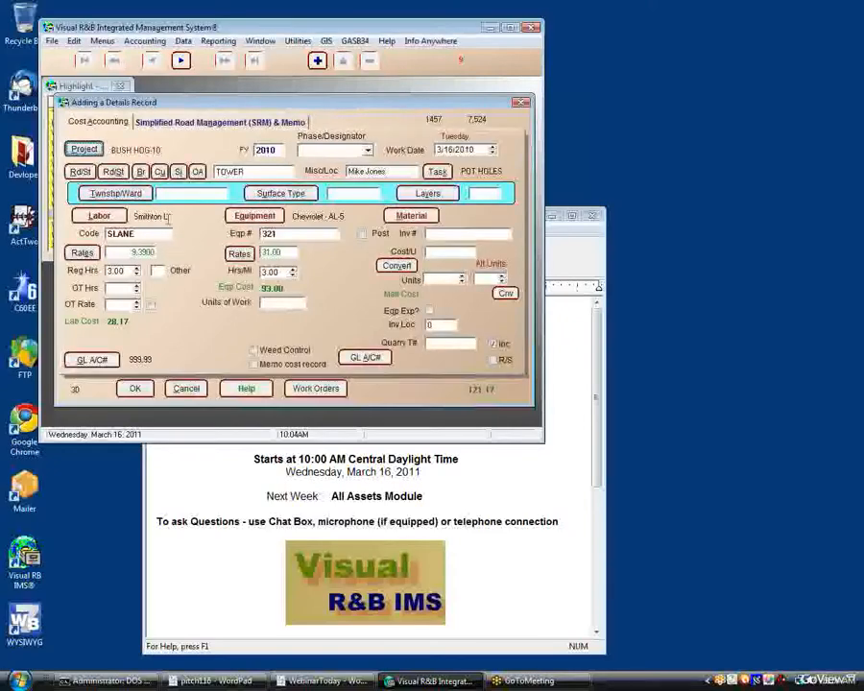
click(99, 216)
click(286, 262)
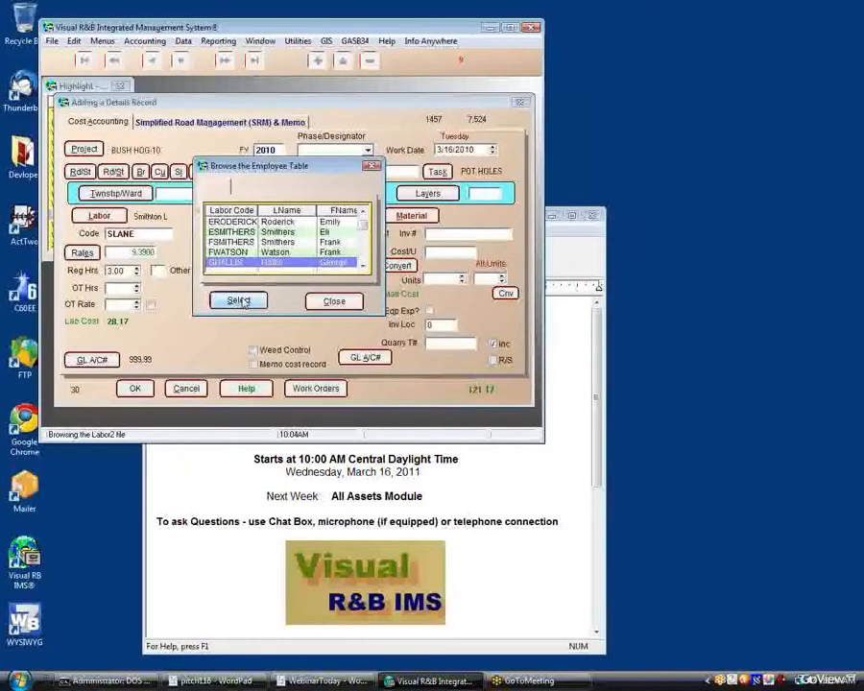
click(237, 300)
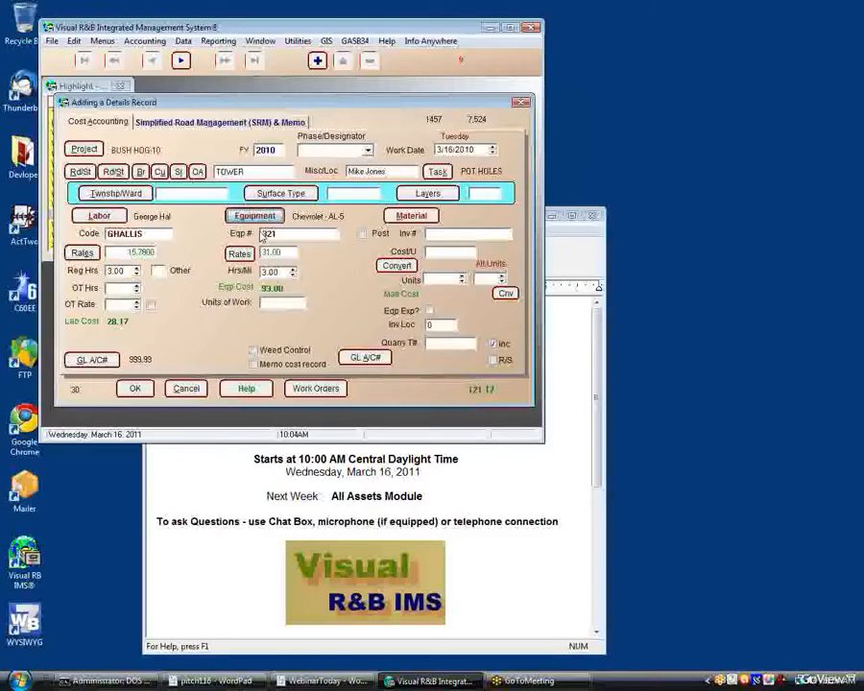
Clear the equipment from the copied record and save it
click(254, 217)
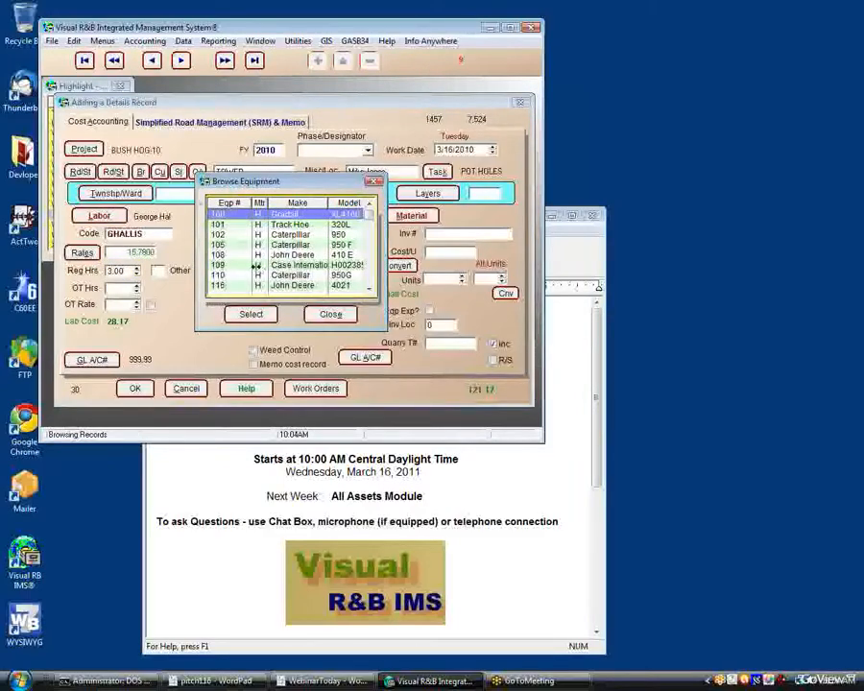
click(330, 314)
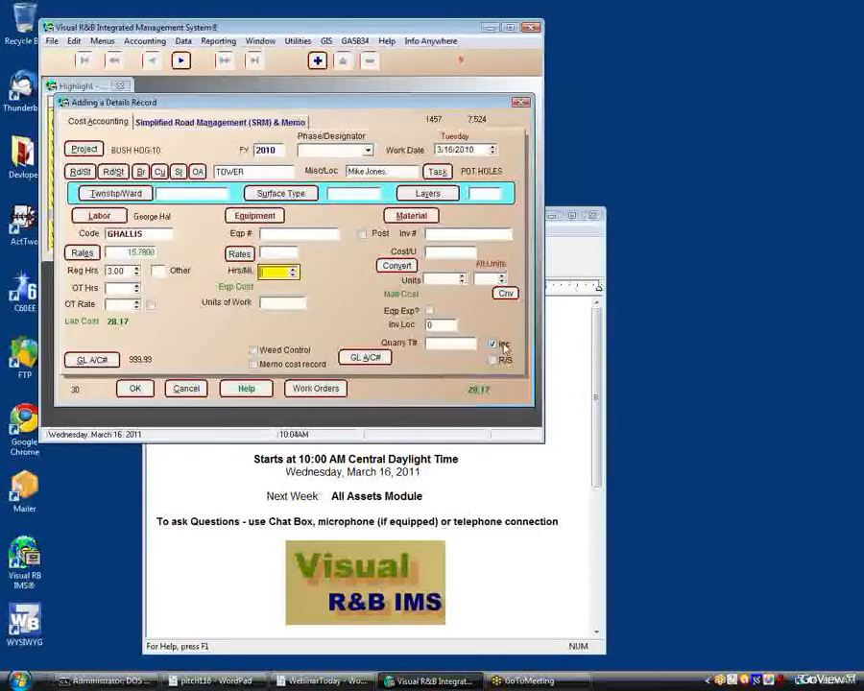
click(132, 388)
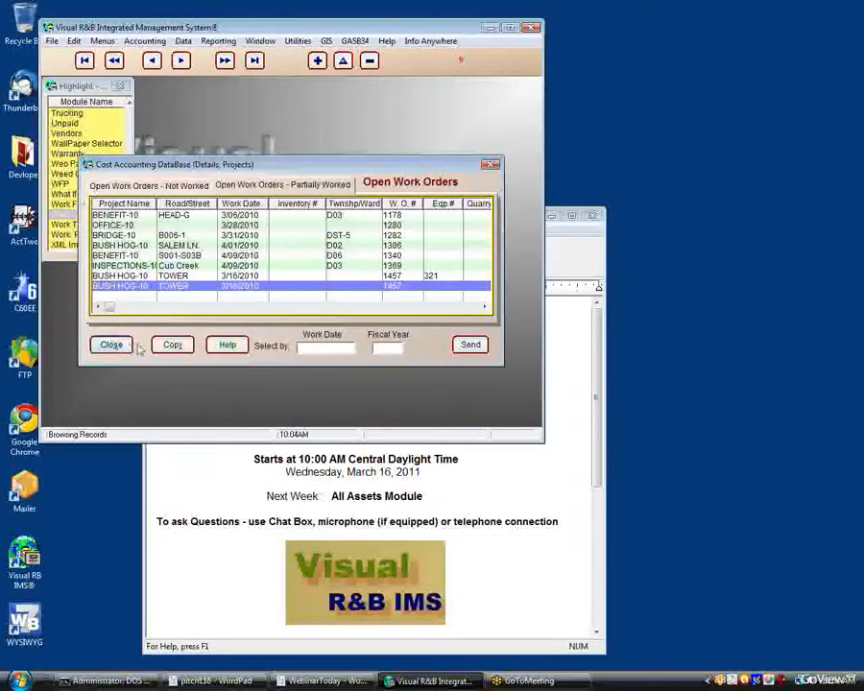
Copy the BUSH HOG-10 record for work order 1457, choose a different employee as its labor, and save the new record
click(174, 345)
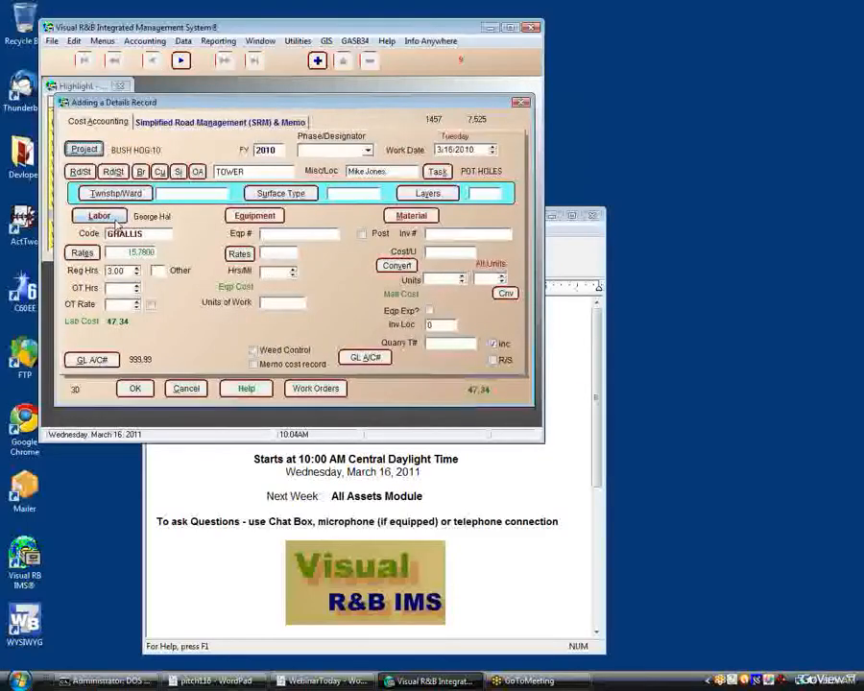
click(115, 217)
click(231, 251)
scroll(237, 265, down, 5)
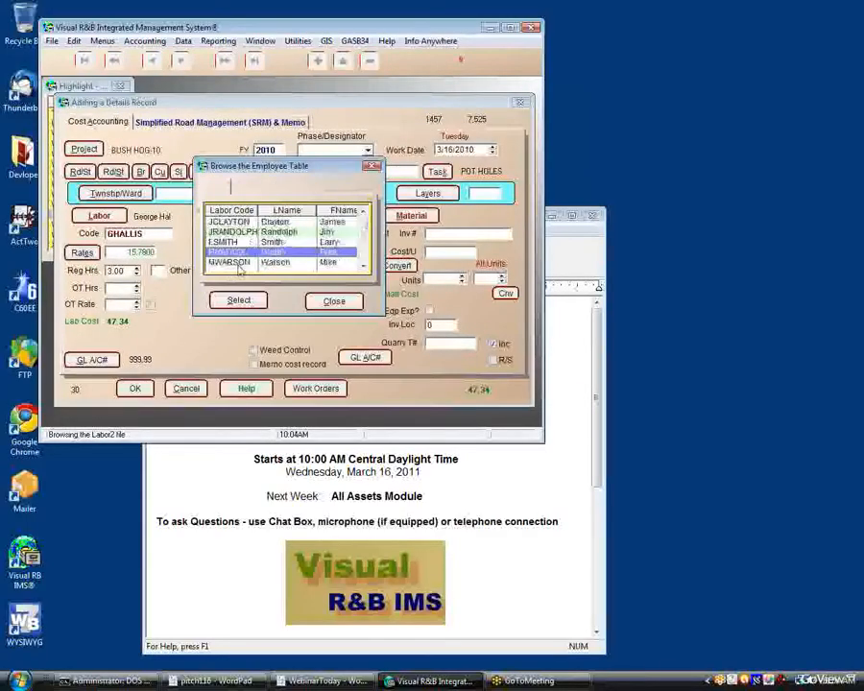
click(238, 301)
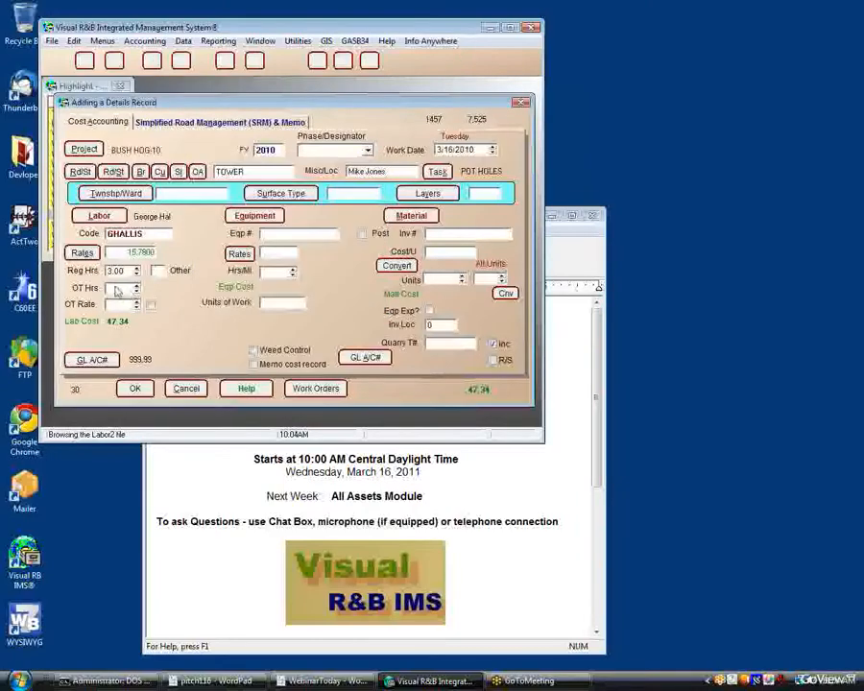
click(136, 390)
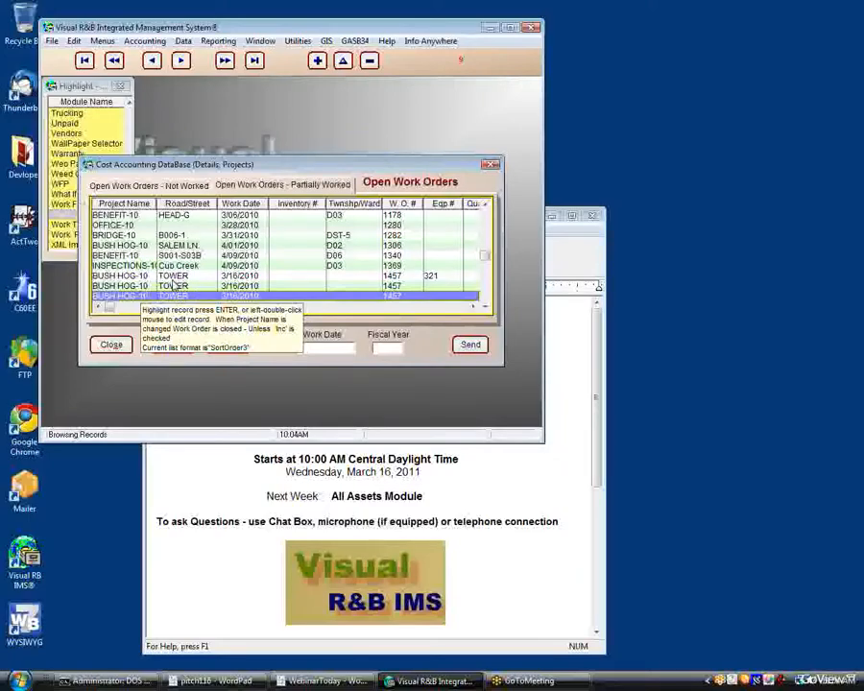
Clear the incomplete flag on the last work order 1457 record, save it, and close the open work orders list
double_click(171, 298)
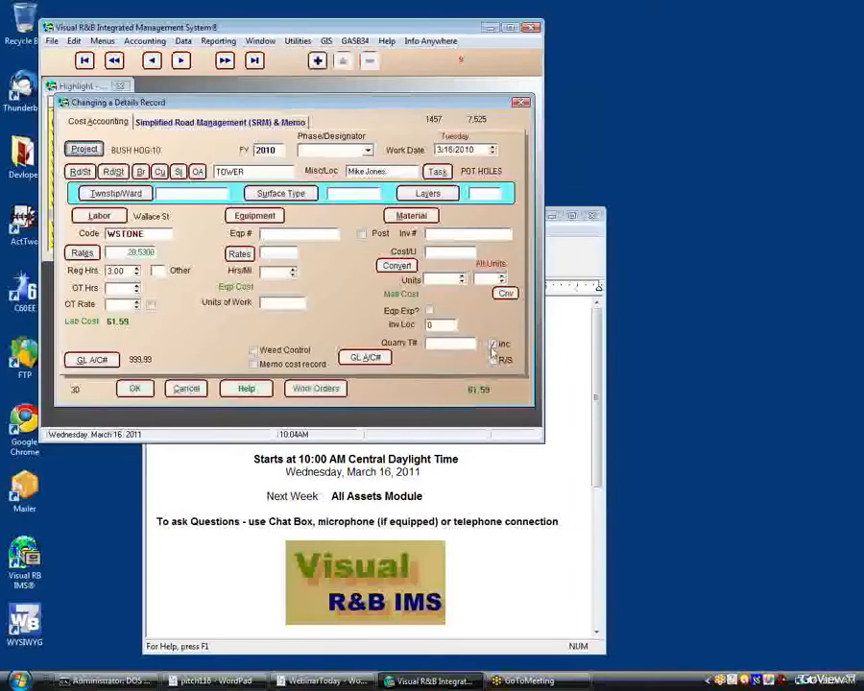
click(492, 345)
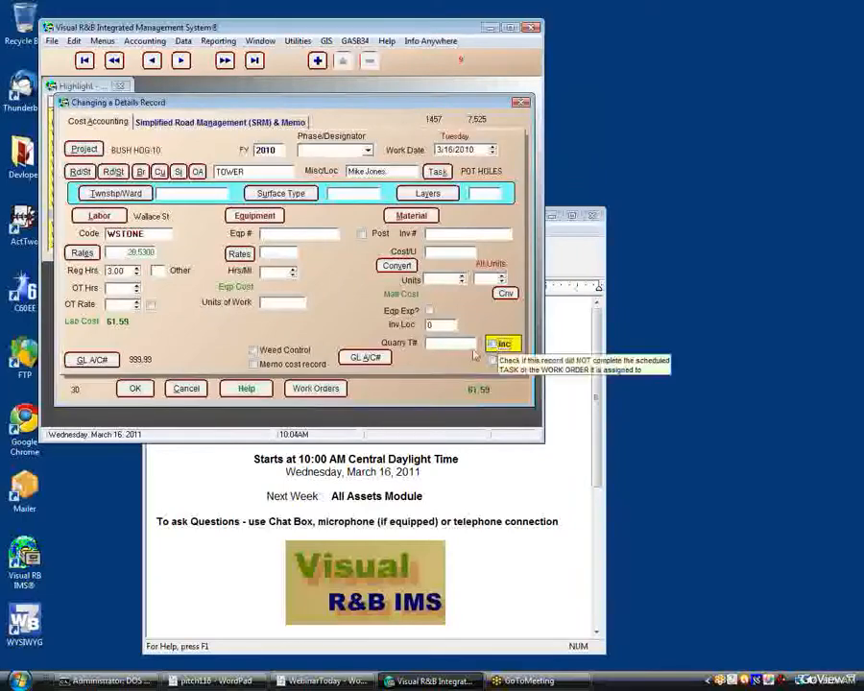
click(137, 389)
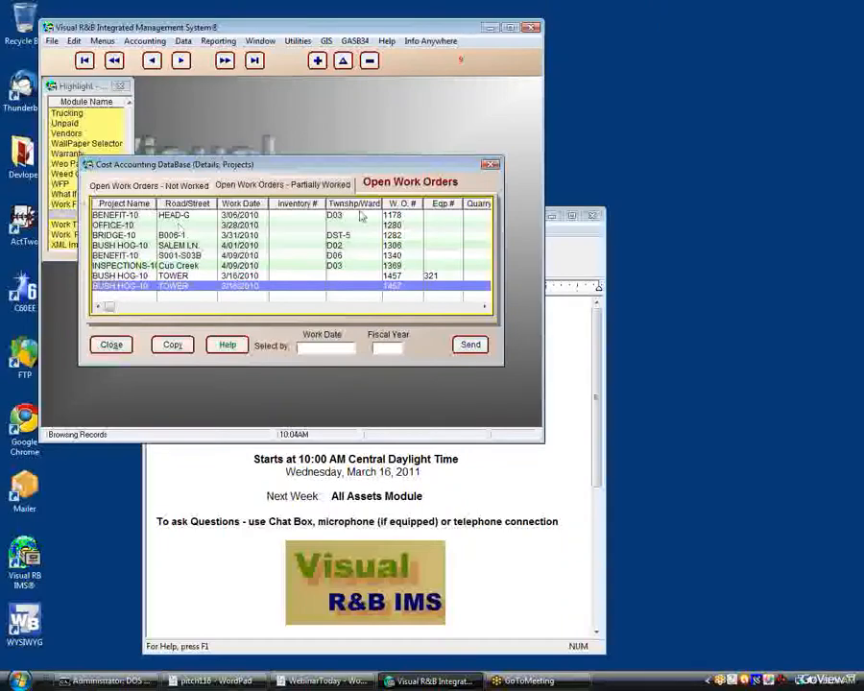
click(490, 165)
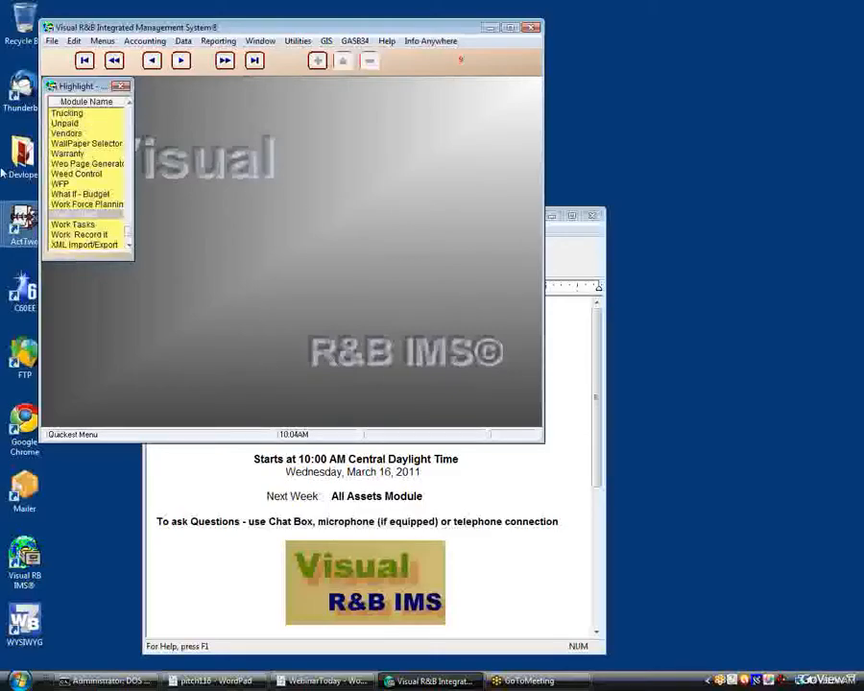
Open the Report Manager and expand the Work Orders report group
mouse_move(68, 219)
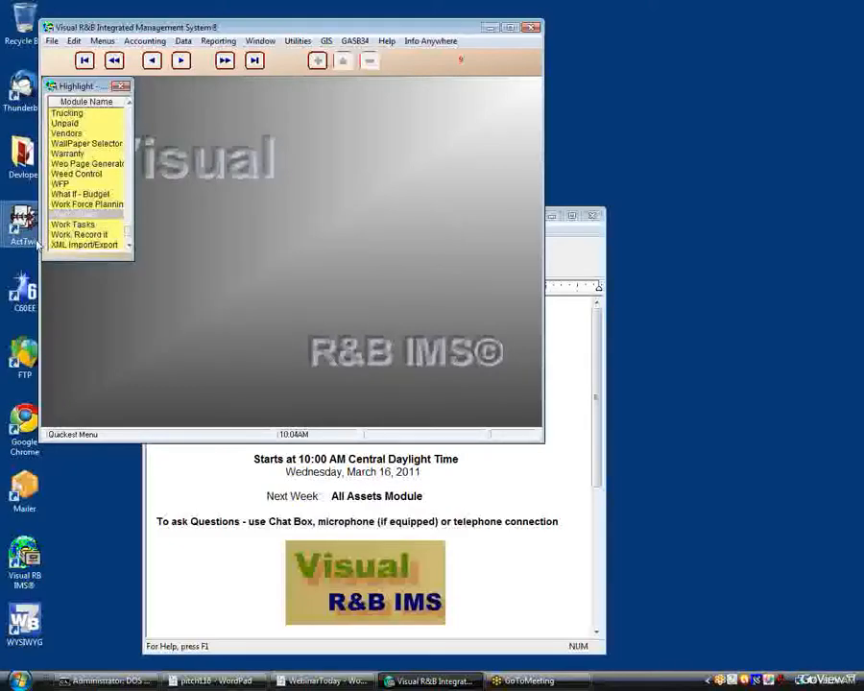
click(222, 44)
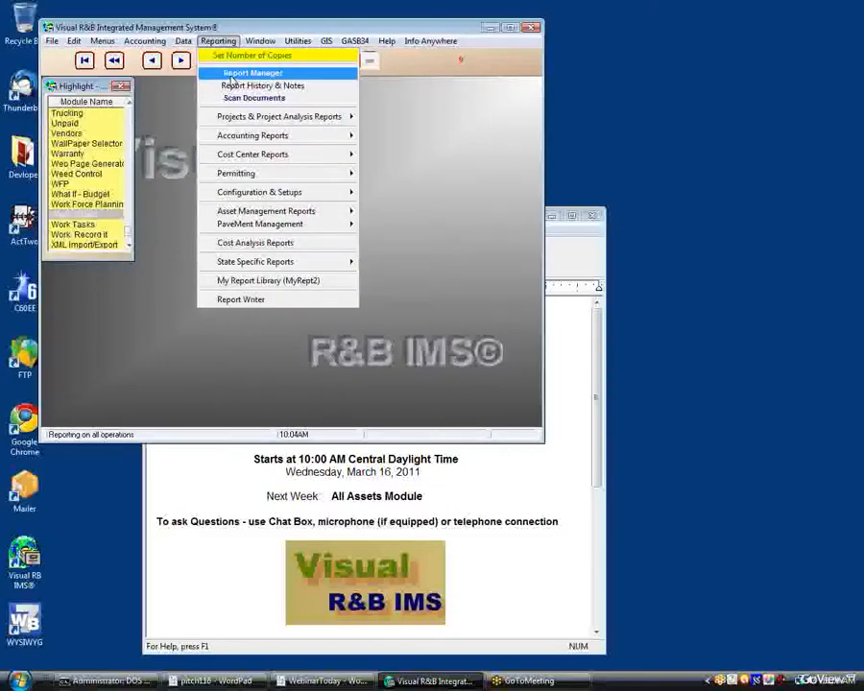
click(232, 76)
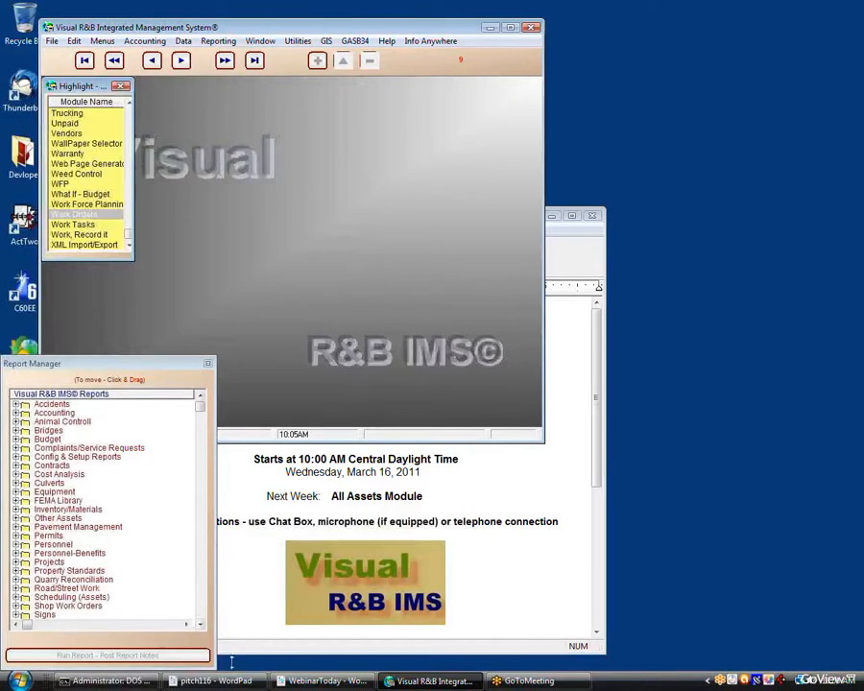
click(203, 616)
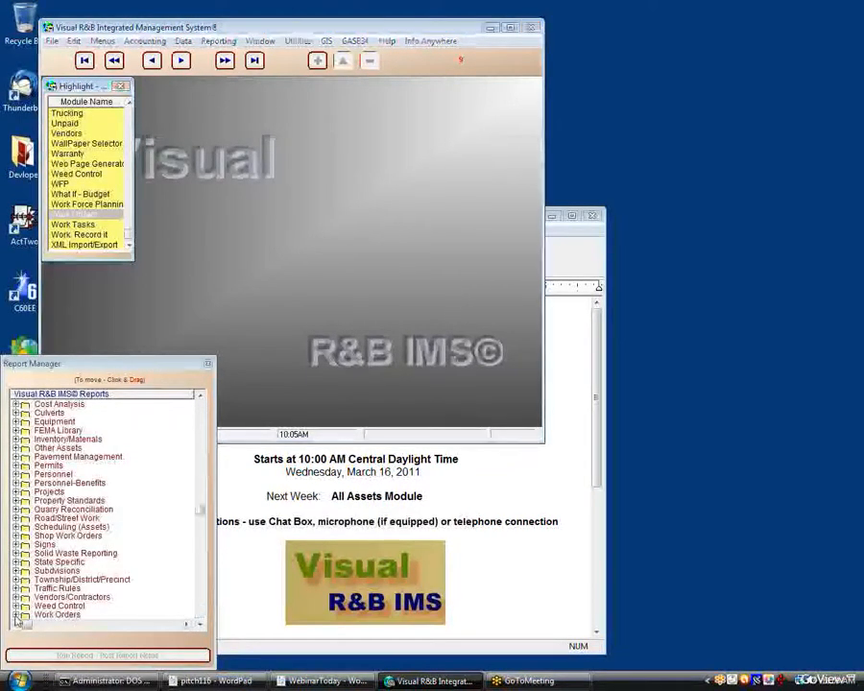
click(200, 626)
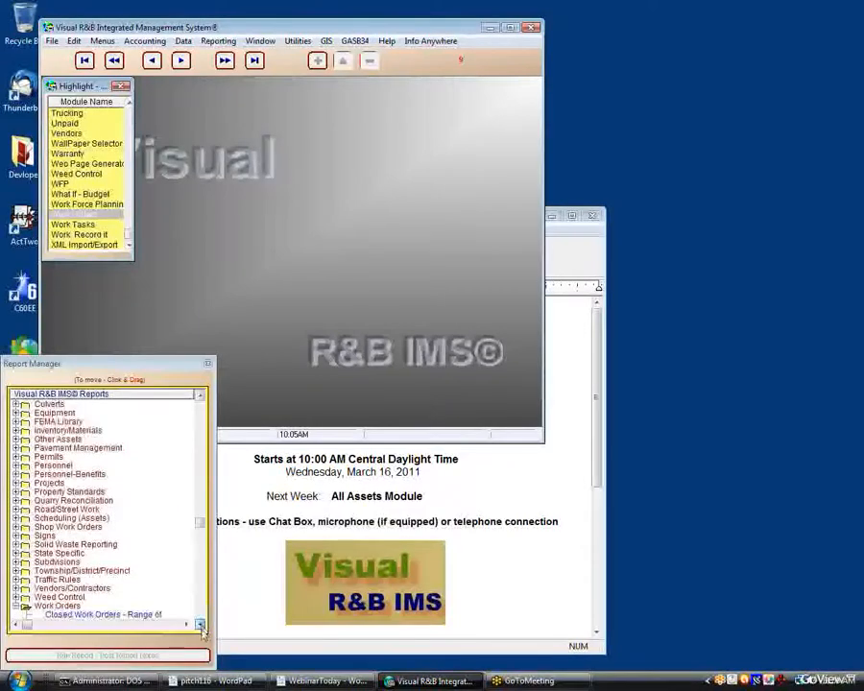
click(200, 625)
click(200, 625)
click(200, 626)
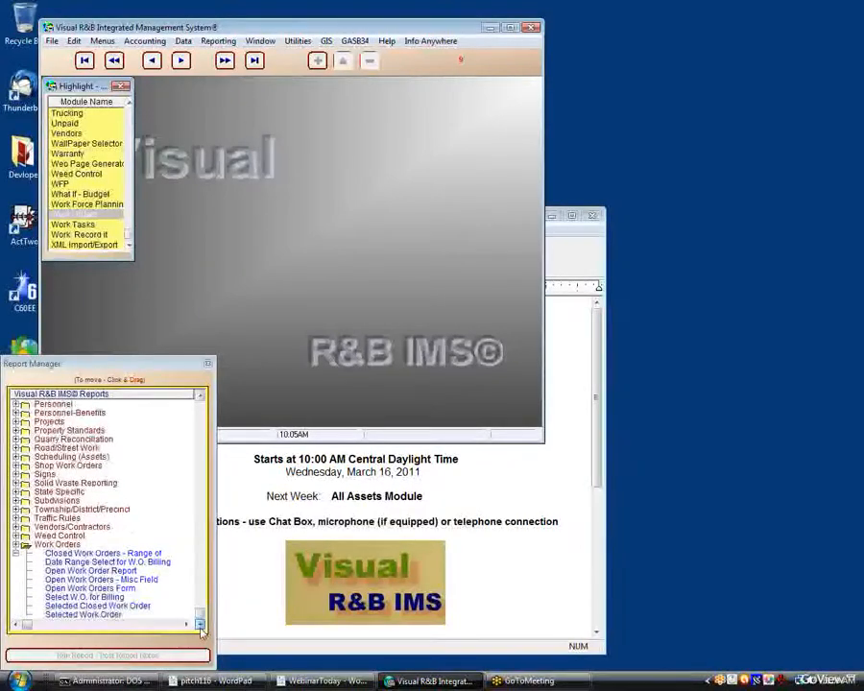
Run the Open Work Order Report for 1/01/2010 to 12/31/2010, review its preview, and close it
click(101, 555)
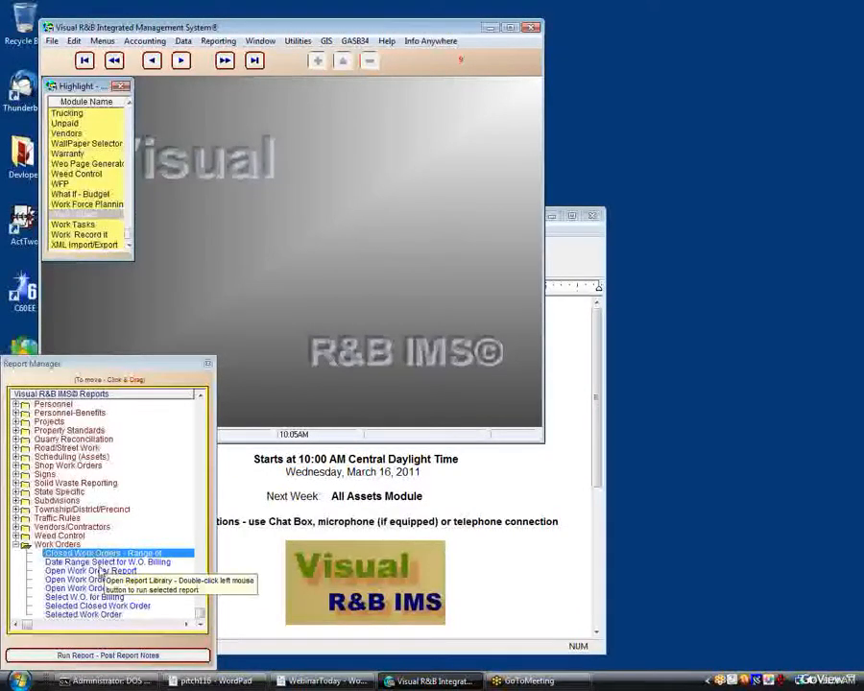
click(100, 564)
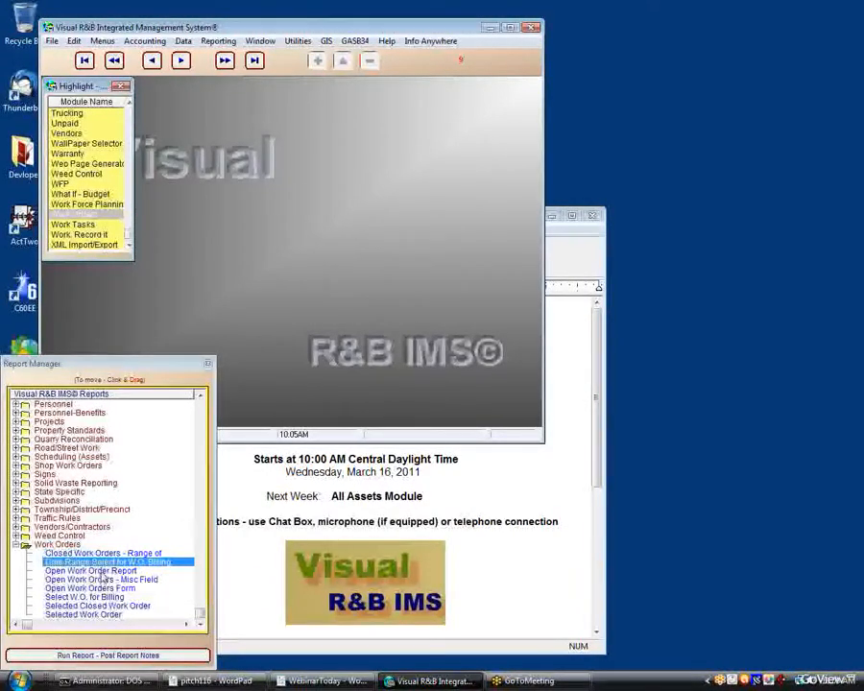
click(102, 574)
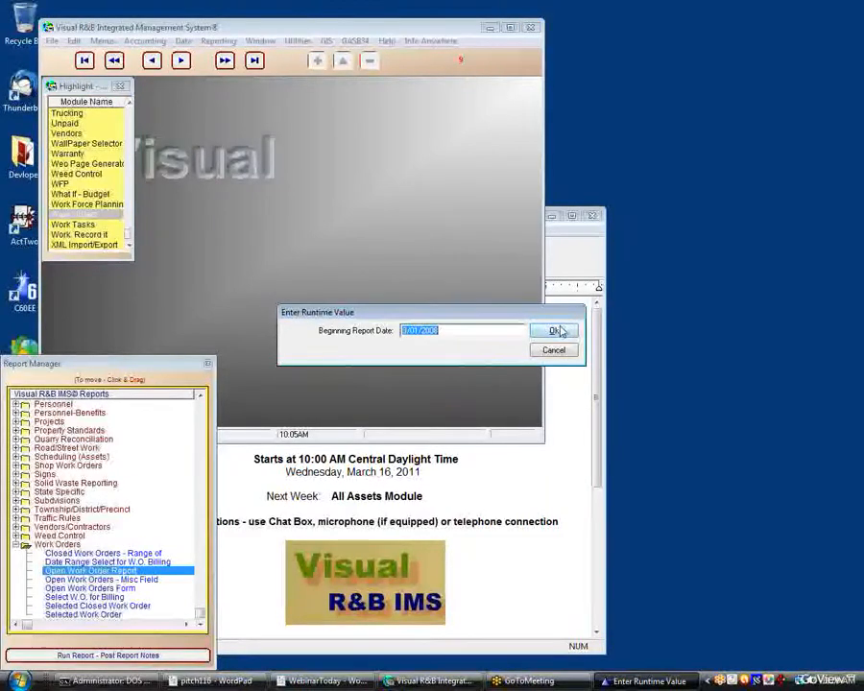
text(1)
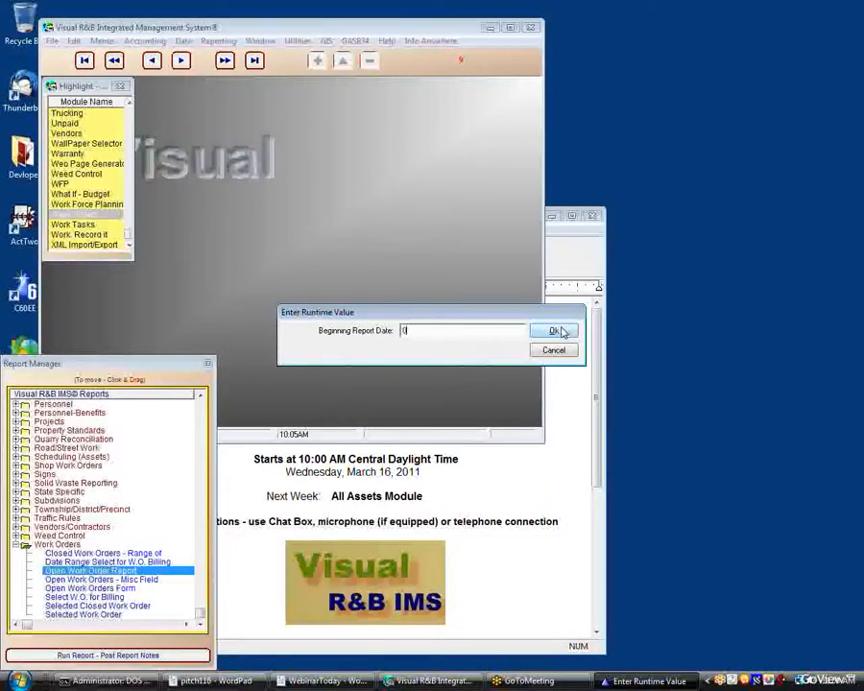
click(569, 332)
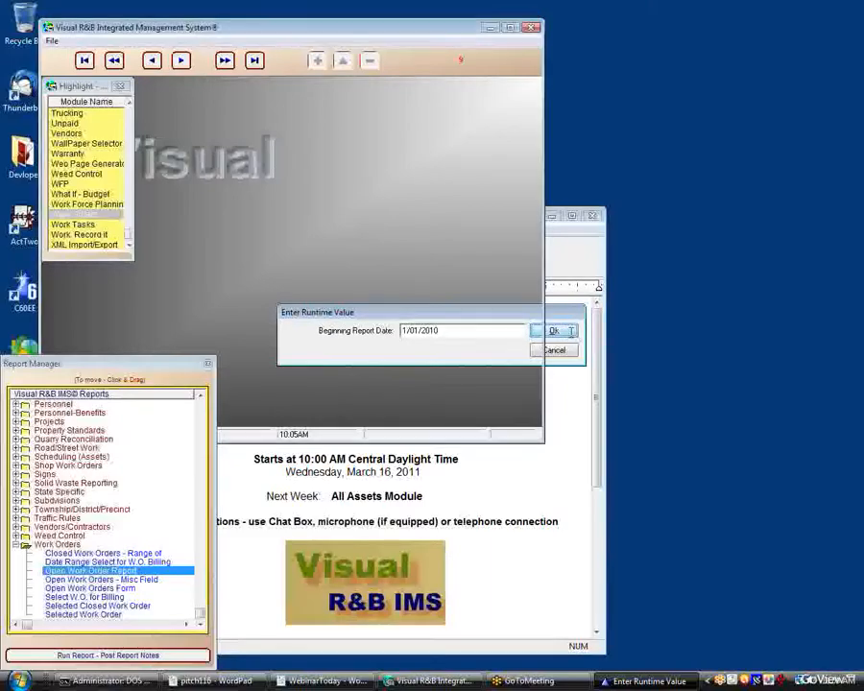
text(123110)
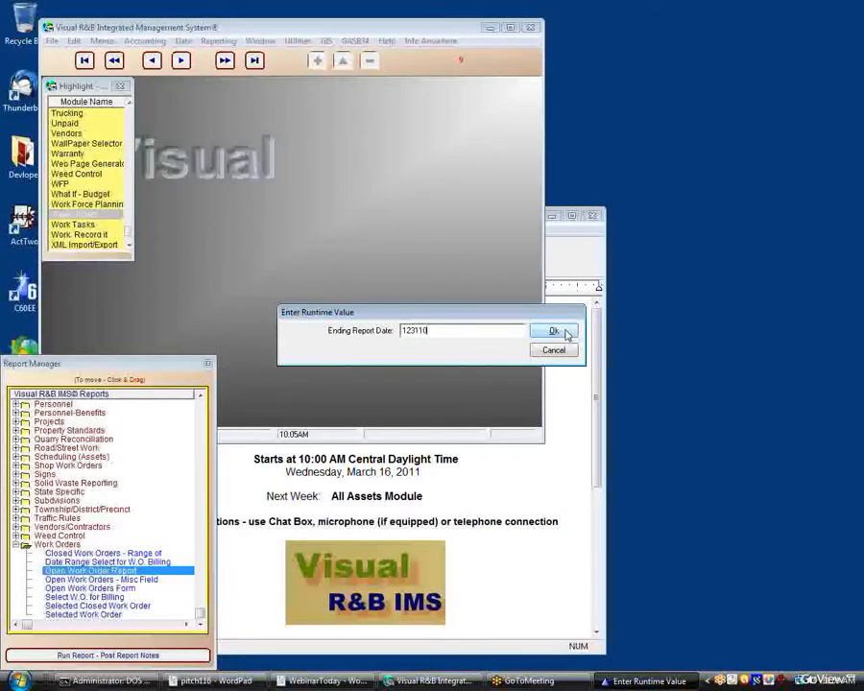
click(555, 331)
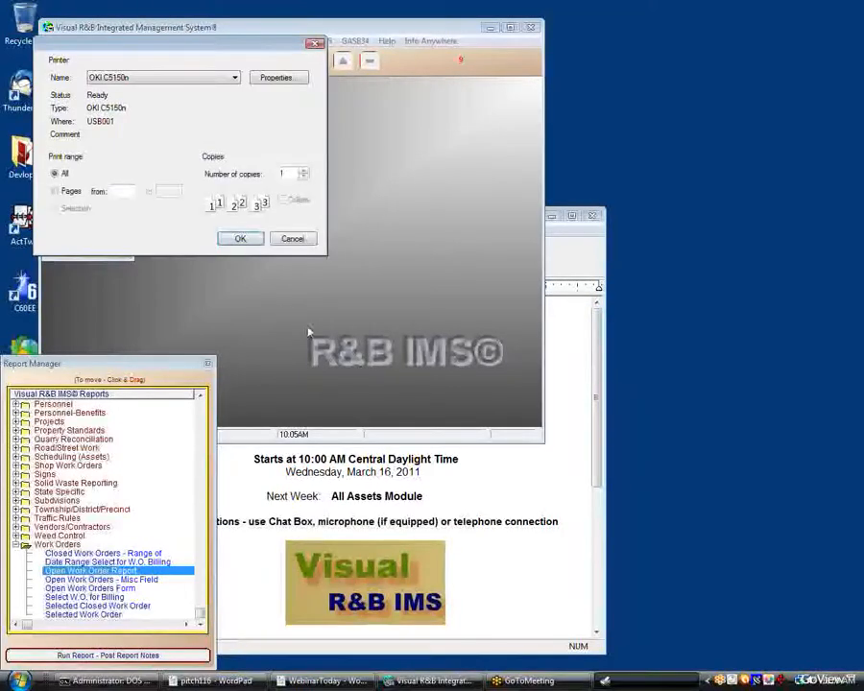
click(241, 239)
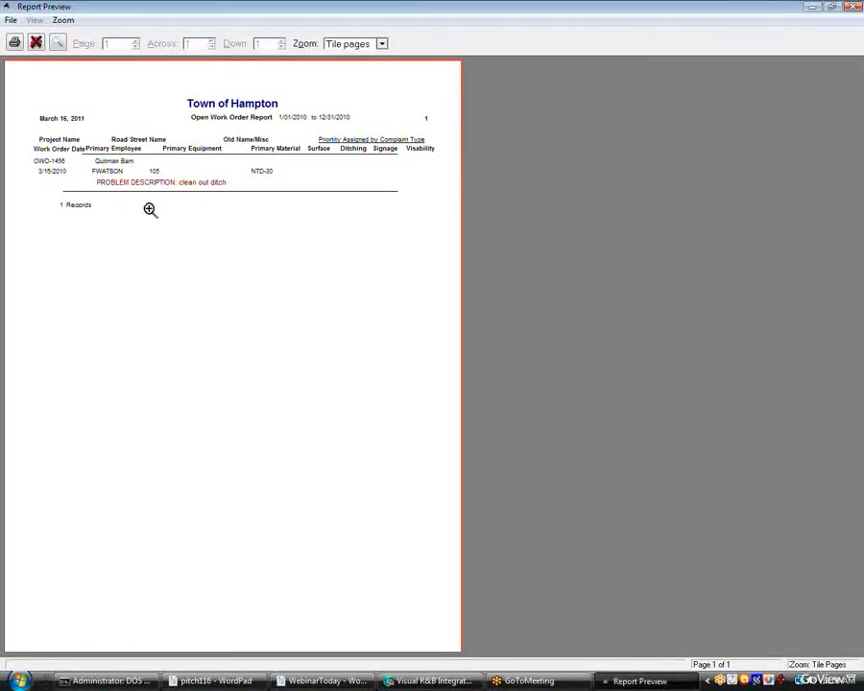
click(36, 42)
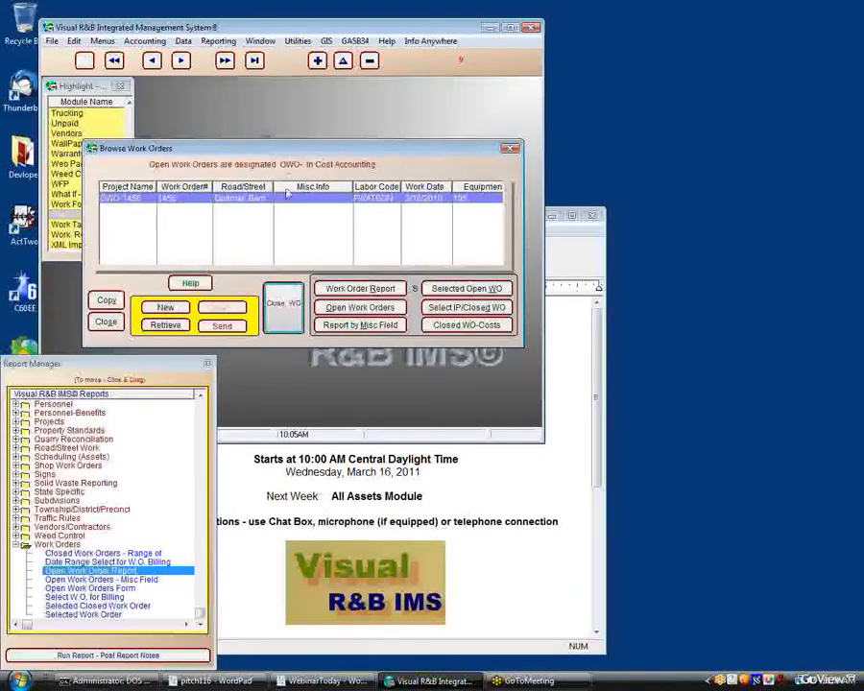
Close the work orders browser and look over the Misc Field, Open Work Orders Form and Select W.O. for Billing reports
click(510, 149)
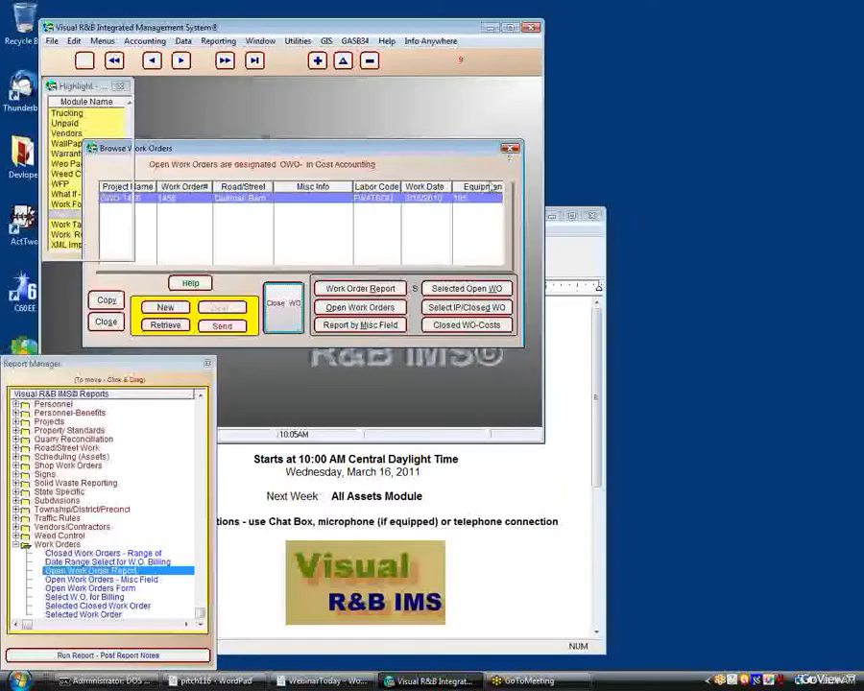
click(109, 582)
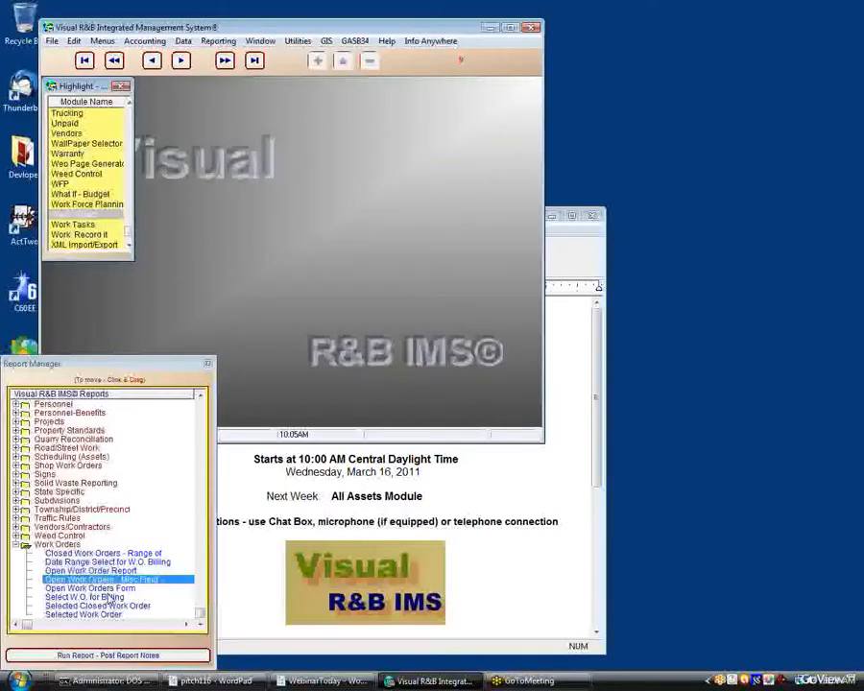
click(111, 590)
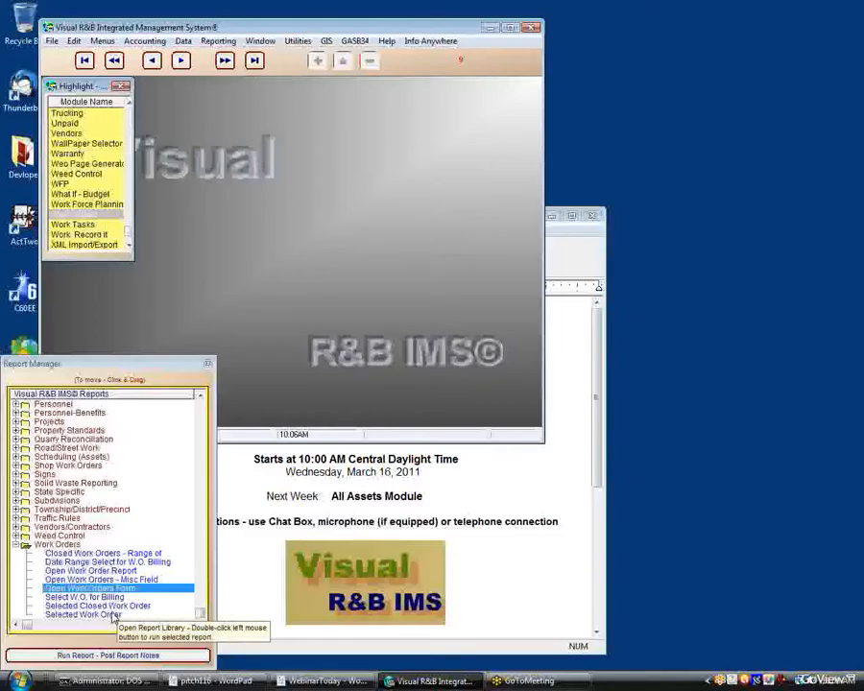
click(105, 597)
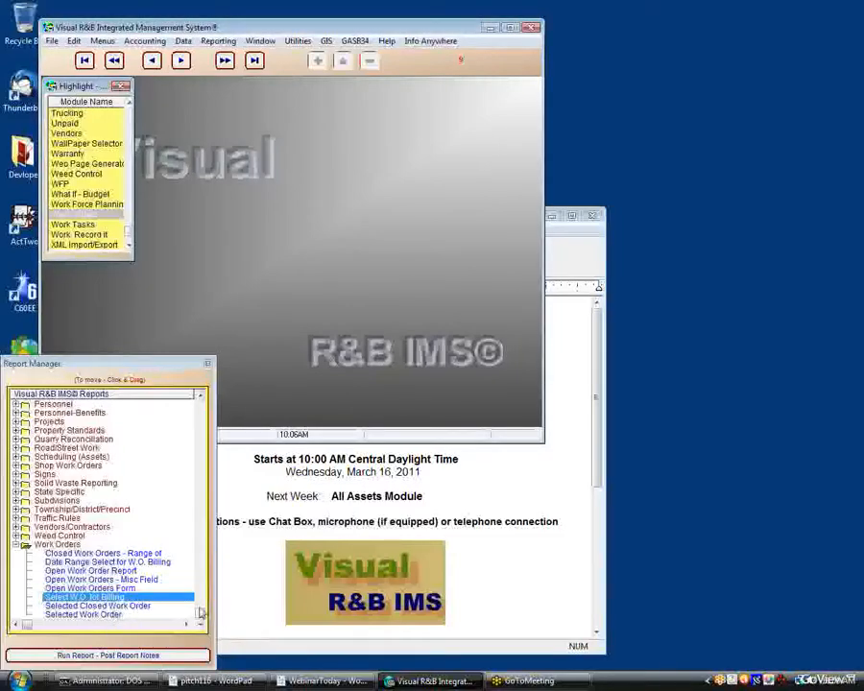
Open the Work Orders module and send the open work orders list to the HTML file Open Work Orders.htm
double_click(107, 217)
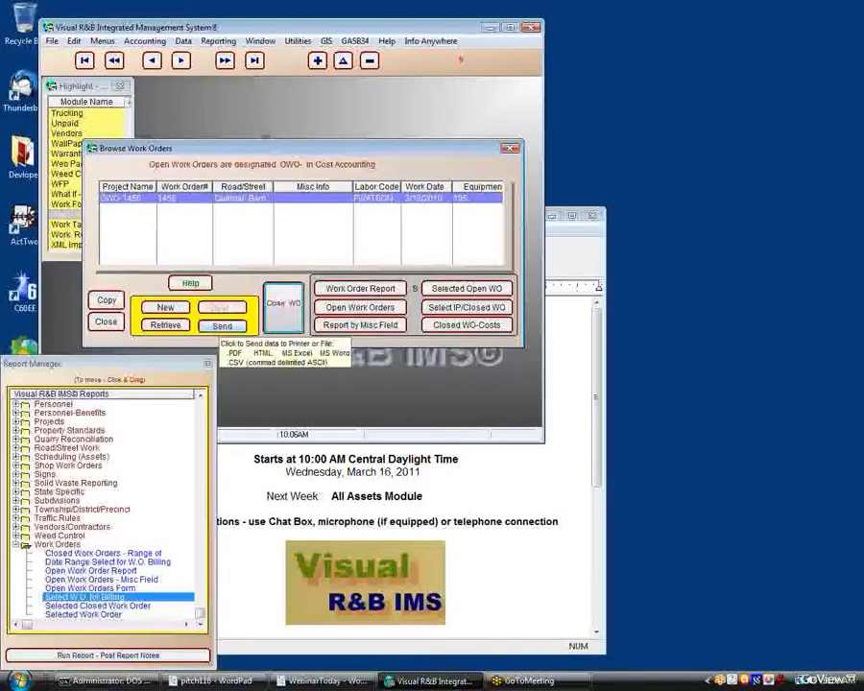
click(222, 326)
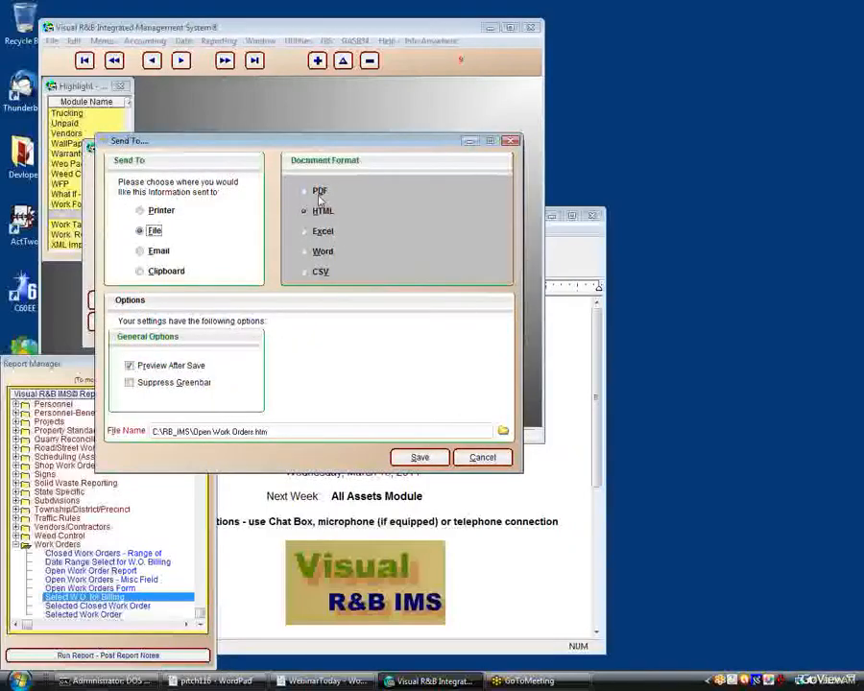
click(408, 458)
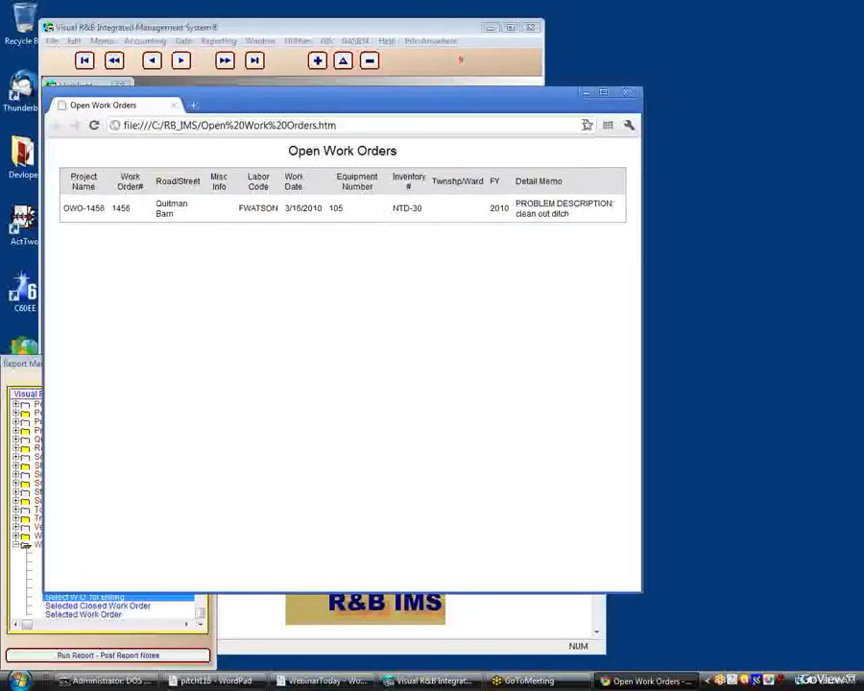
Close the exported list and the work orders browser, and switch to the WebinarToday document in WordPad
click(635, 94)
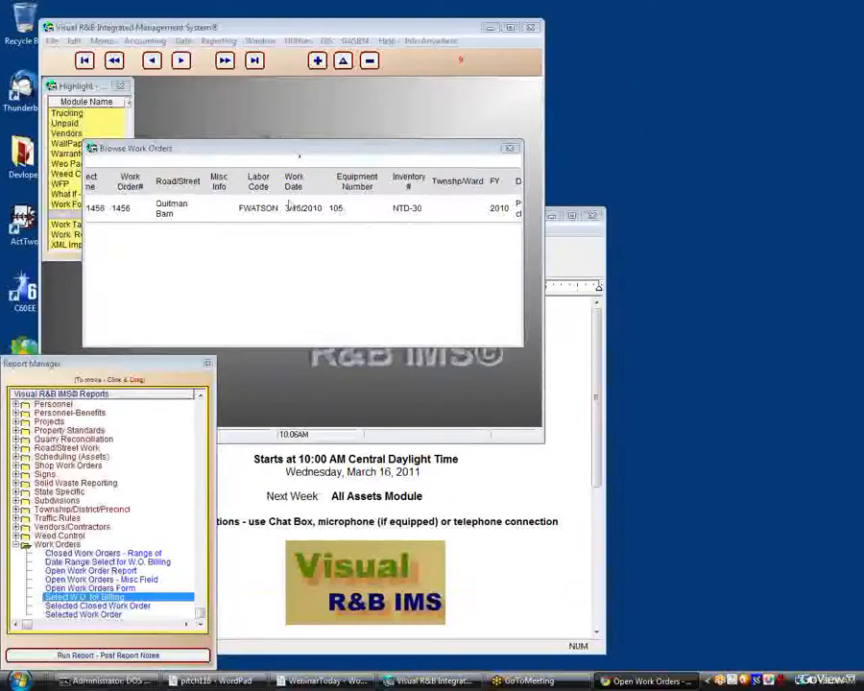
click(106, 322)
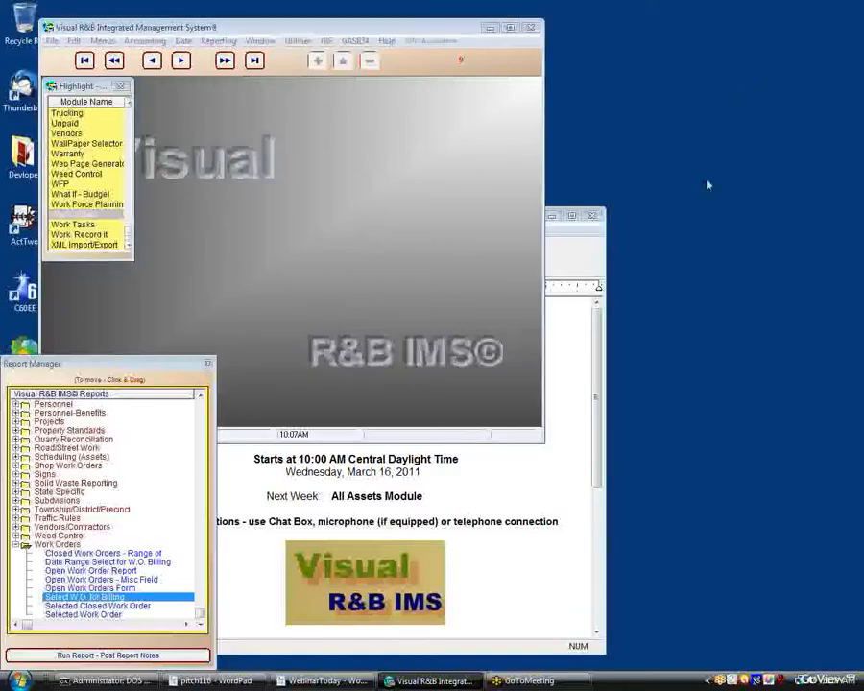
click(476, 570)
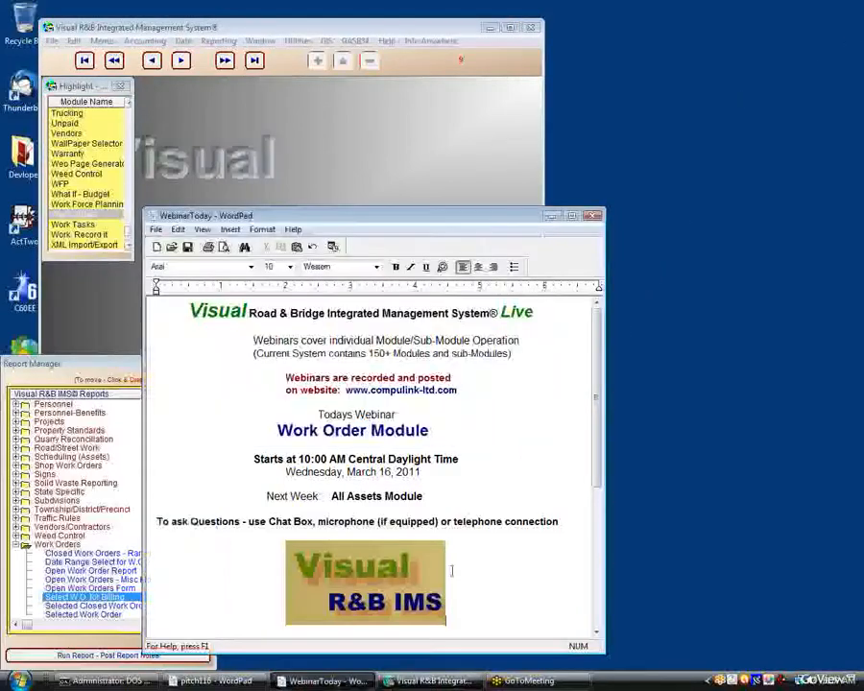